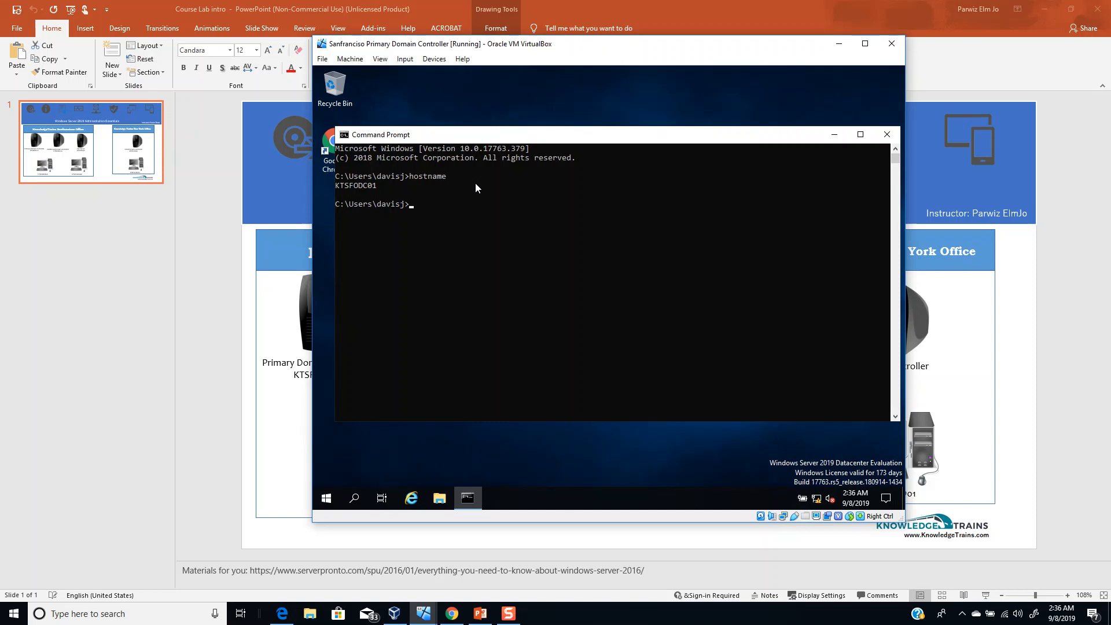
- Run ipconfig on the domain controller to show IPv4 10.0.1.1 with mask 255.0.0.0
{"action": "type", "text": "ipconfig"}
{"action": "key", "text": "Return"}
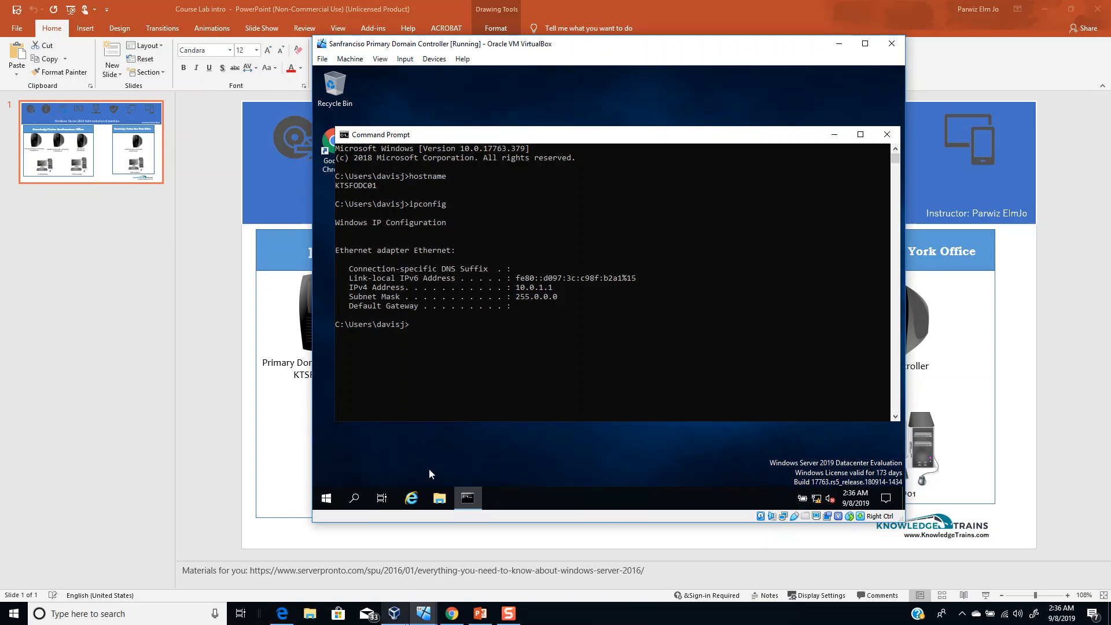
{"action": "mouse_move", "coordinate": [422, 616]}
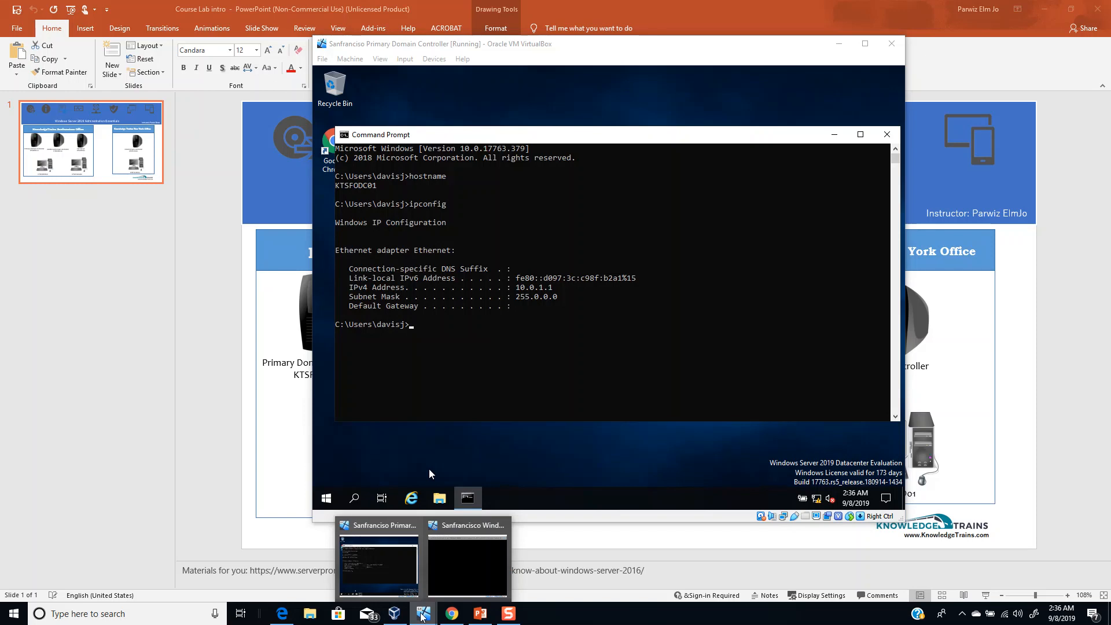
- Switch to the Windows 10 Finance Machine and run hostname, showing DESKTOP-G3QK0PI
{"action": "left_click", "coordinate": [453, 556]}
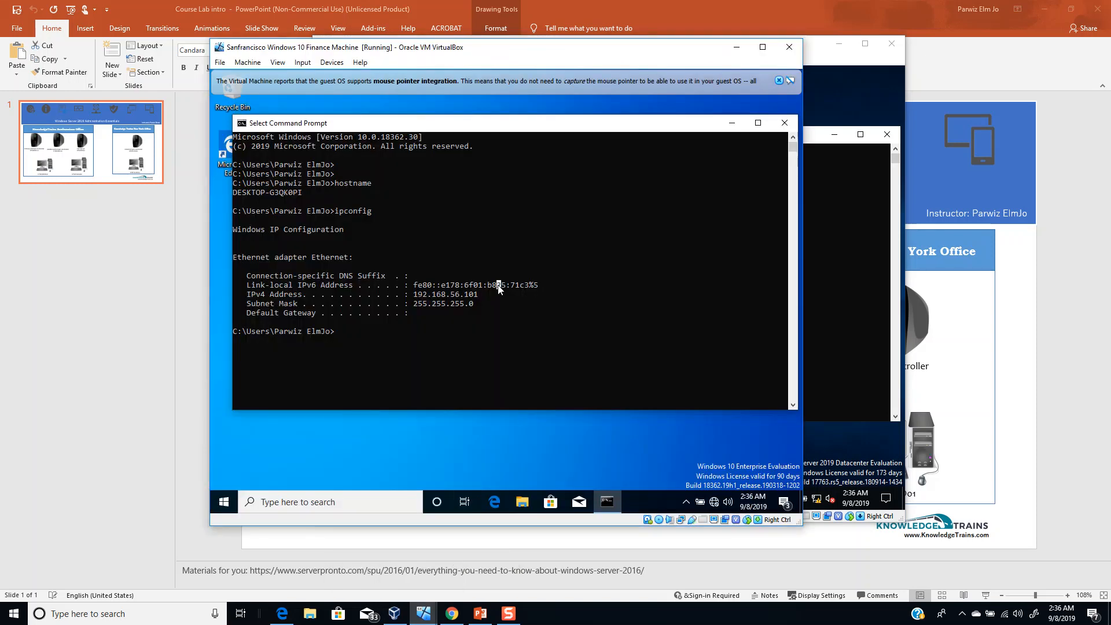
{"action": "left_click", "coordinate": [428, 323]}
{"action": "type", "text": "hostname"}
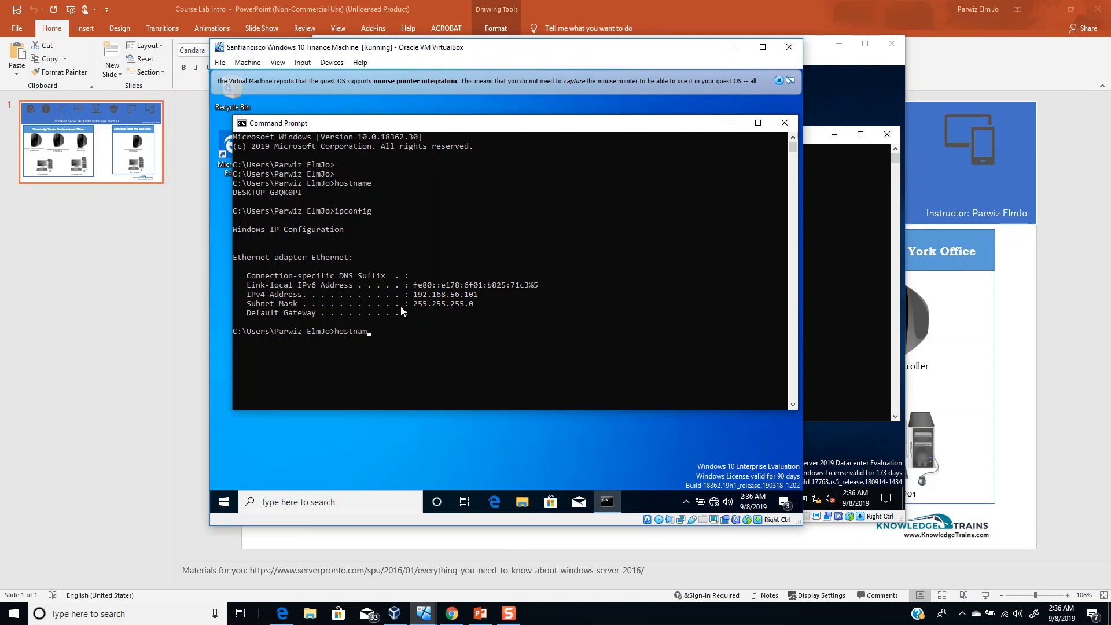
{"action": "key", "text": "Return"}
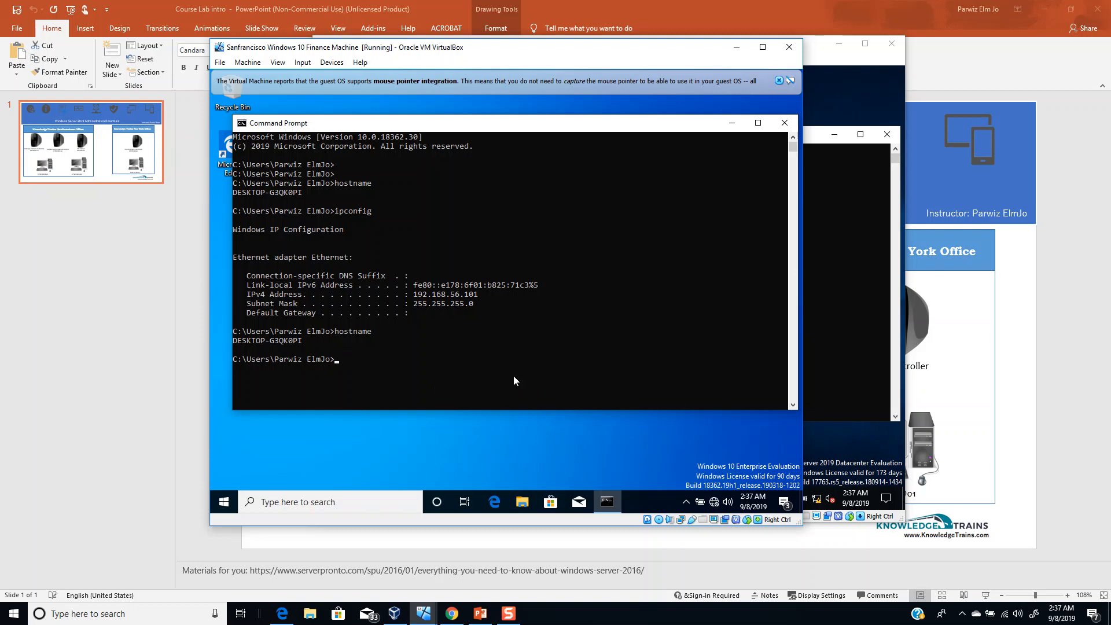
- Open the Finance Machine's system information through the properties of This PC
{"action": "left_click", "coordinate": [222, 504]}
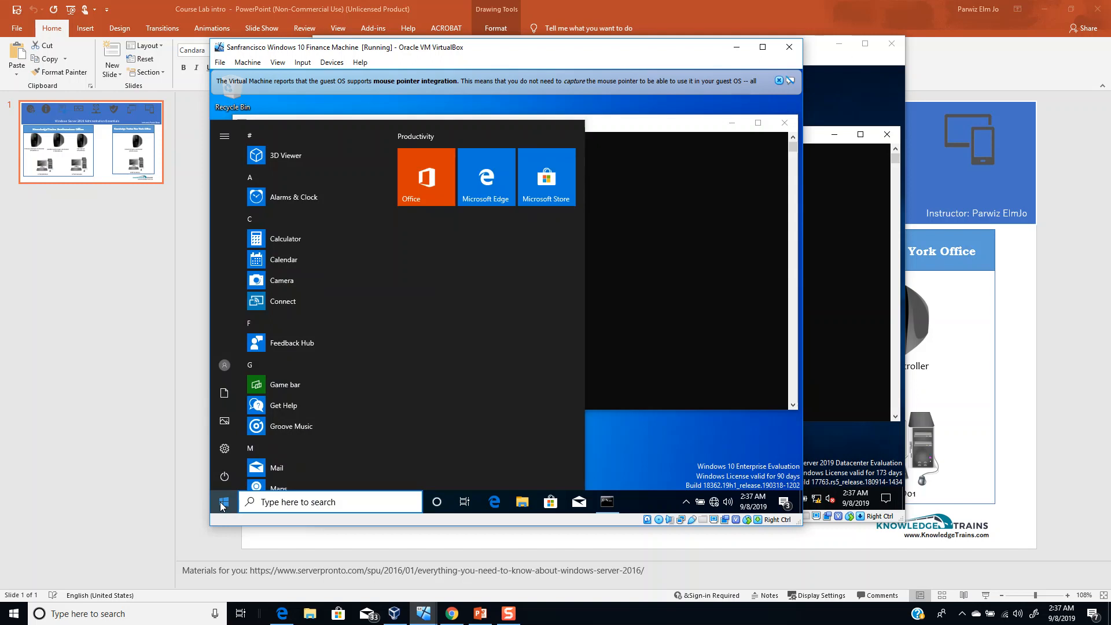
{"action": "type", "text": "com"}
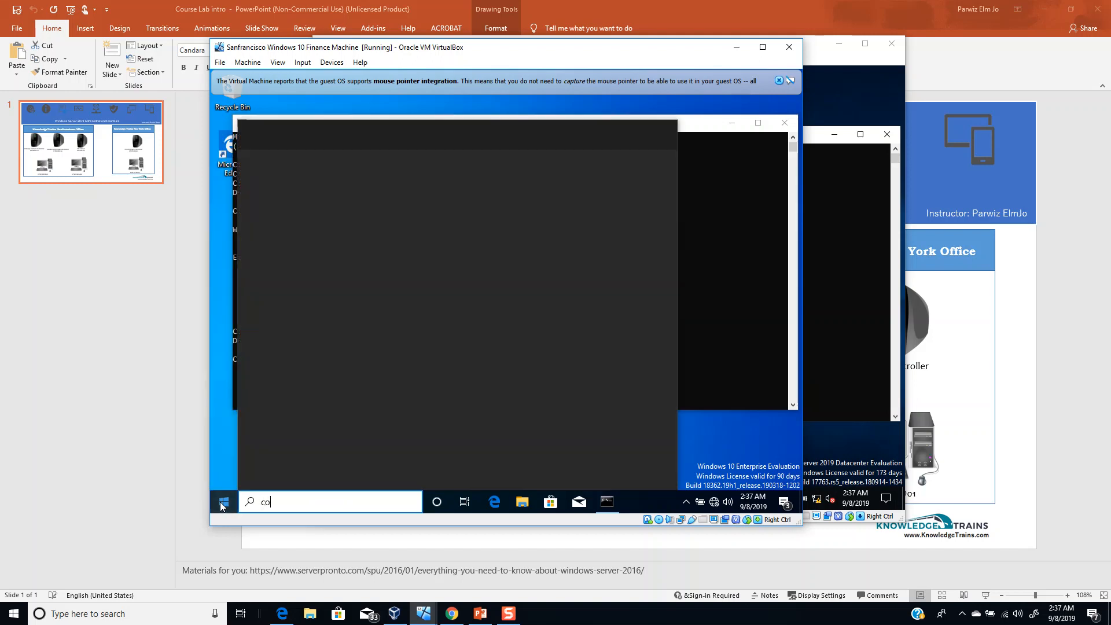
{"action": "key", "text": "BackSpace"}
{"action": "key", "text": "BackSpace"}
{"action": "key", "text": "BackSpace"}
{"action": "type", "text": "this pc"}
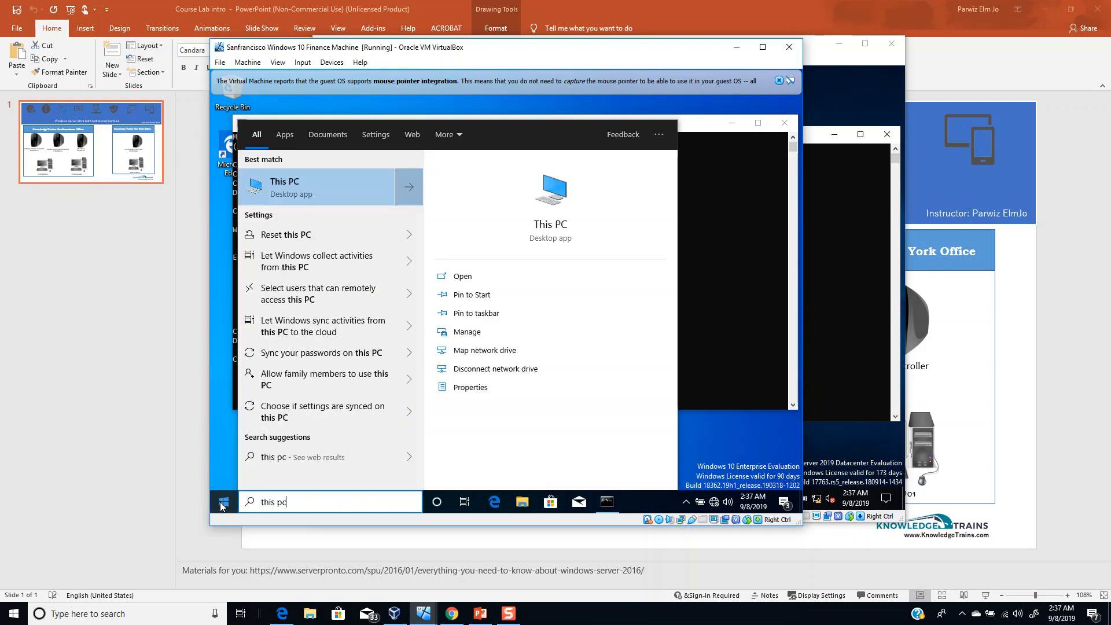
{"action": "right_click", "coordinate": [328, 176]}
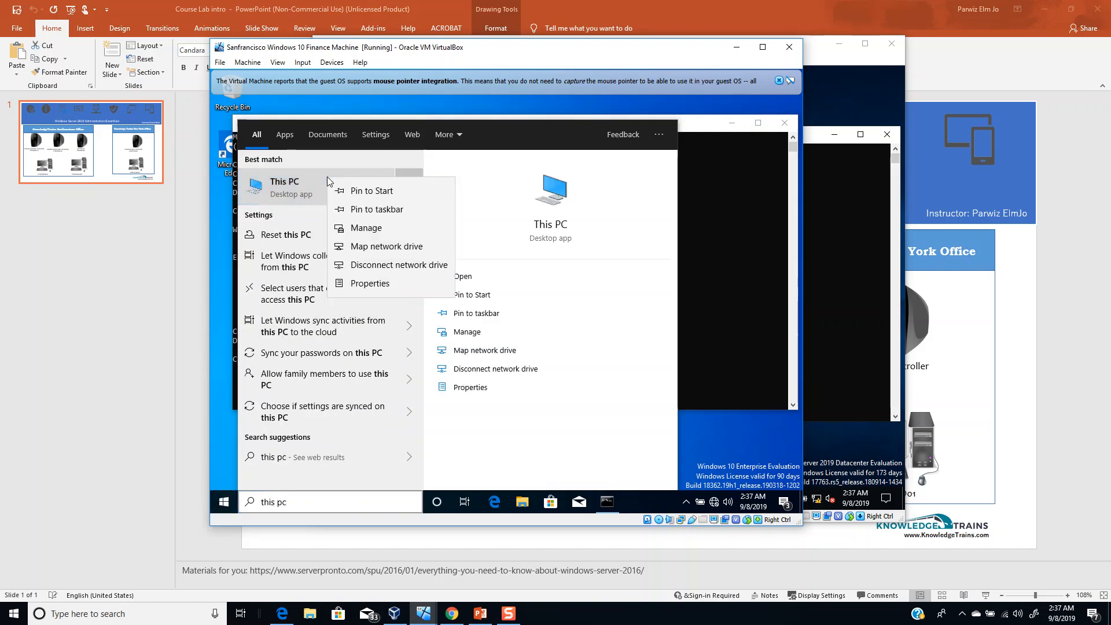
{"action": "left_click", "coordinate": [372, 284]}
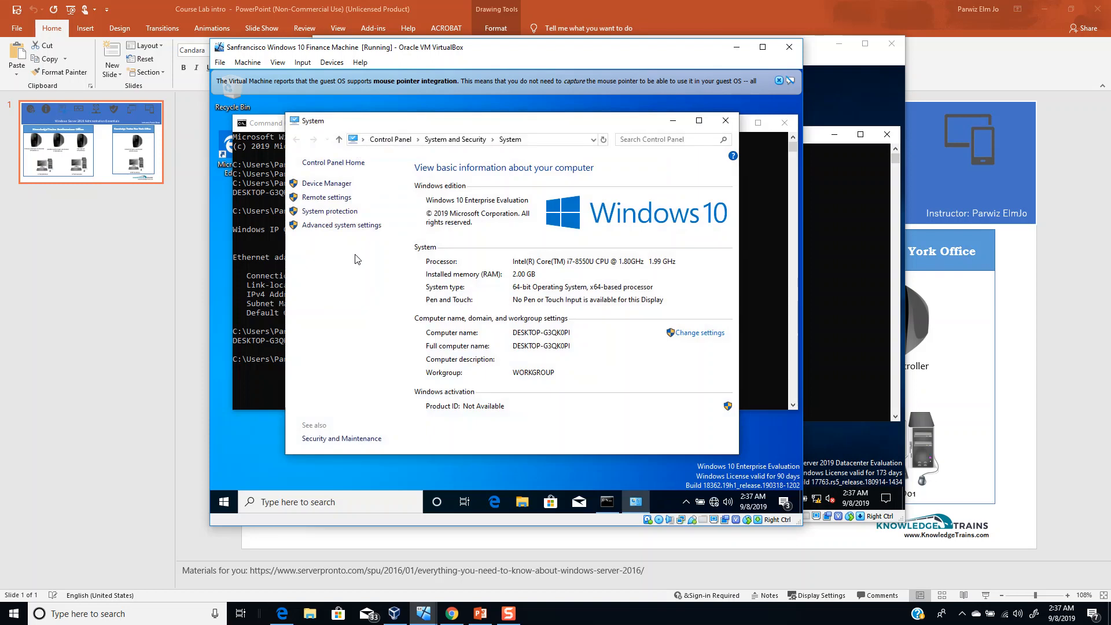
- Open the Computer Name/Domain Changes window, then check the lab slide's planned name KTSFOFIND01
{"action": "left_click", "coordinate": [340, 226]}
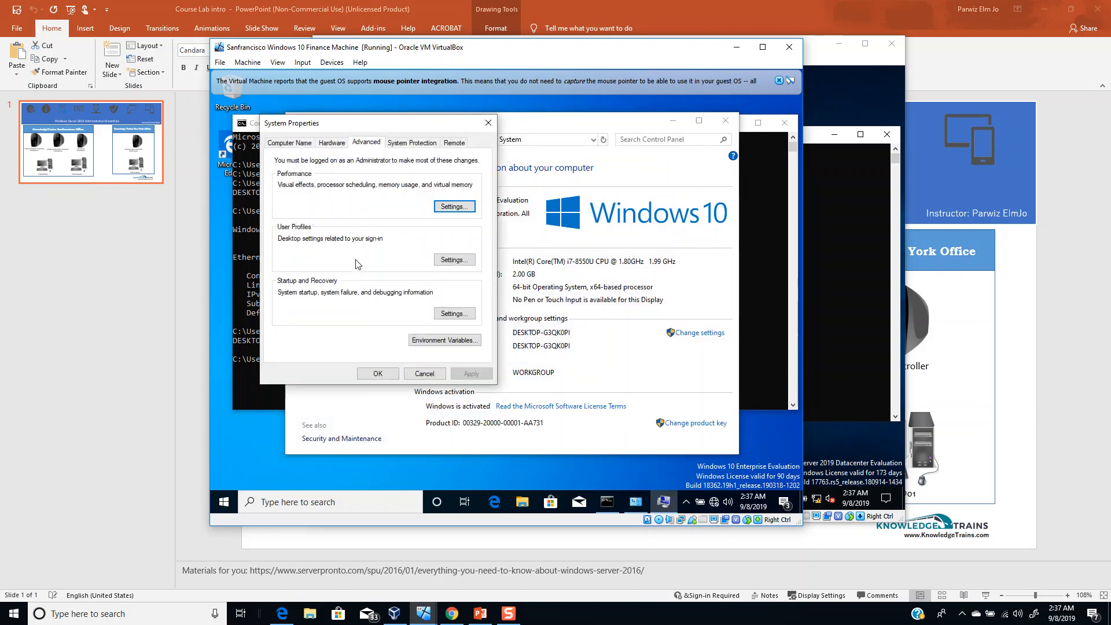
{"action": "left_click", "coordinate": [293, 142]}
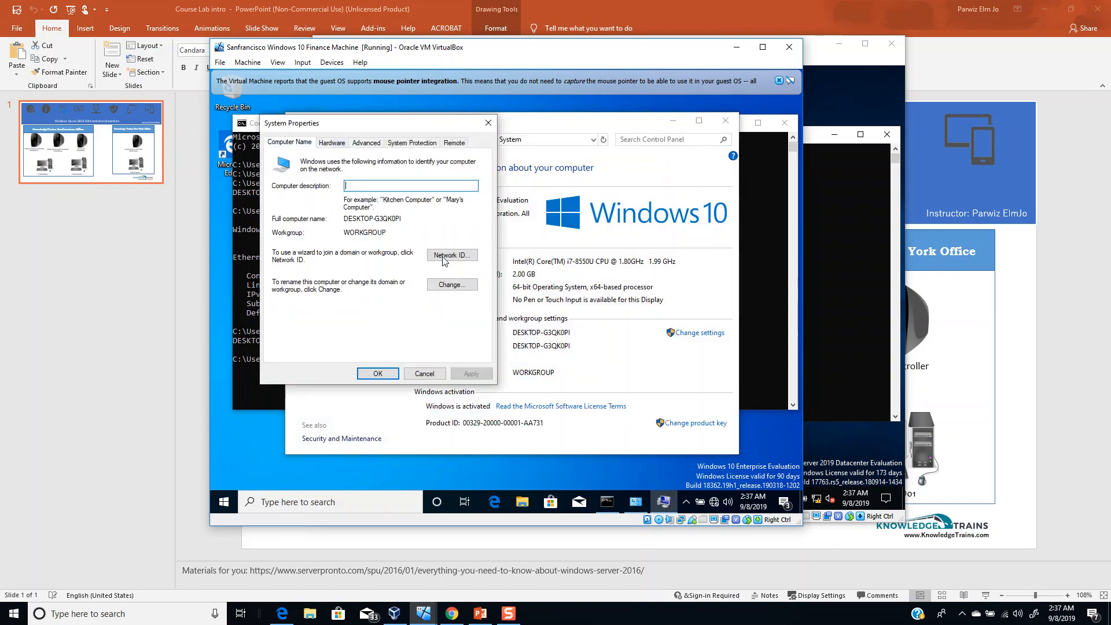
{"action": "left_click", "coordinate": [427, 283]}
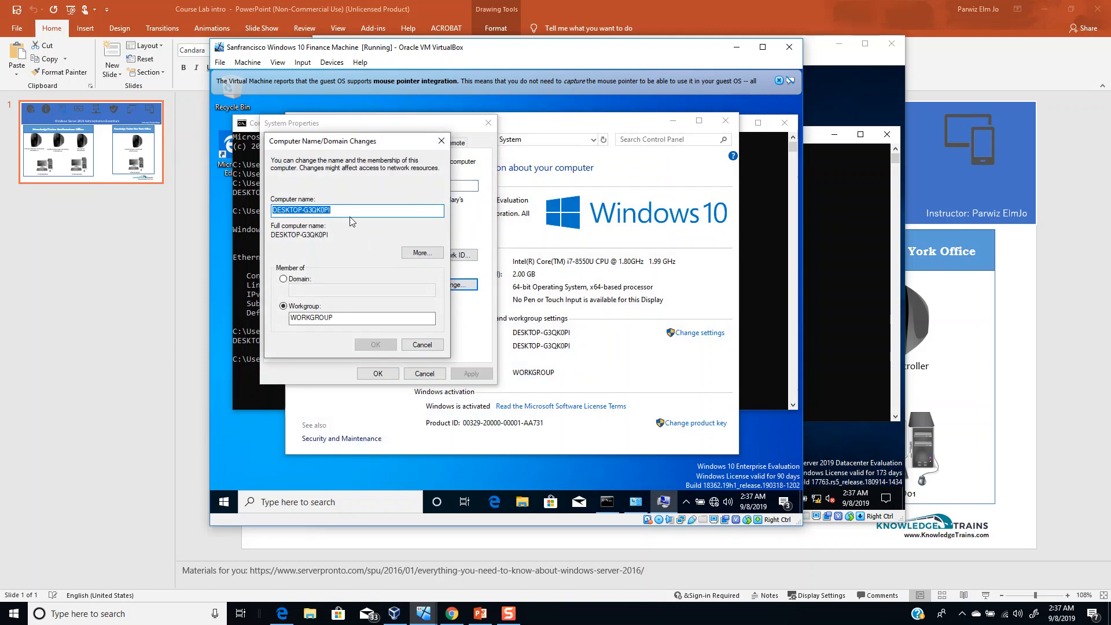
{"action": "left_click", "coordinate": [480, 615]}
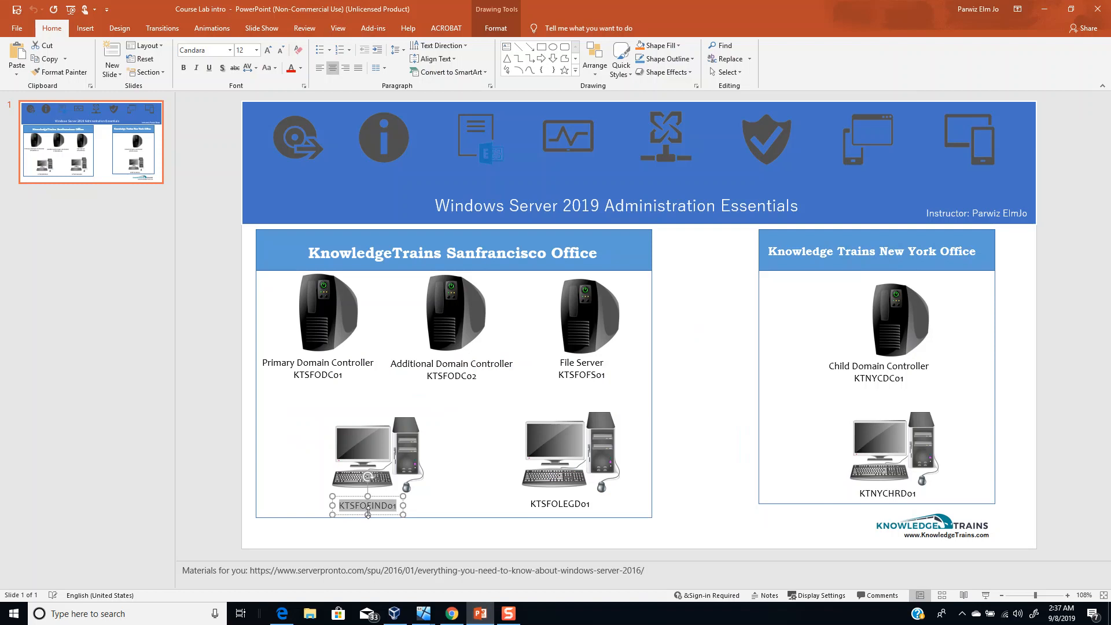
{"action": "mouse_move", "coordinate": [480, 618]}
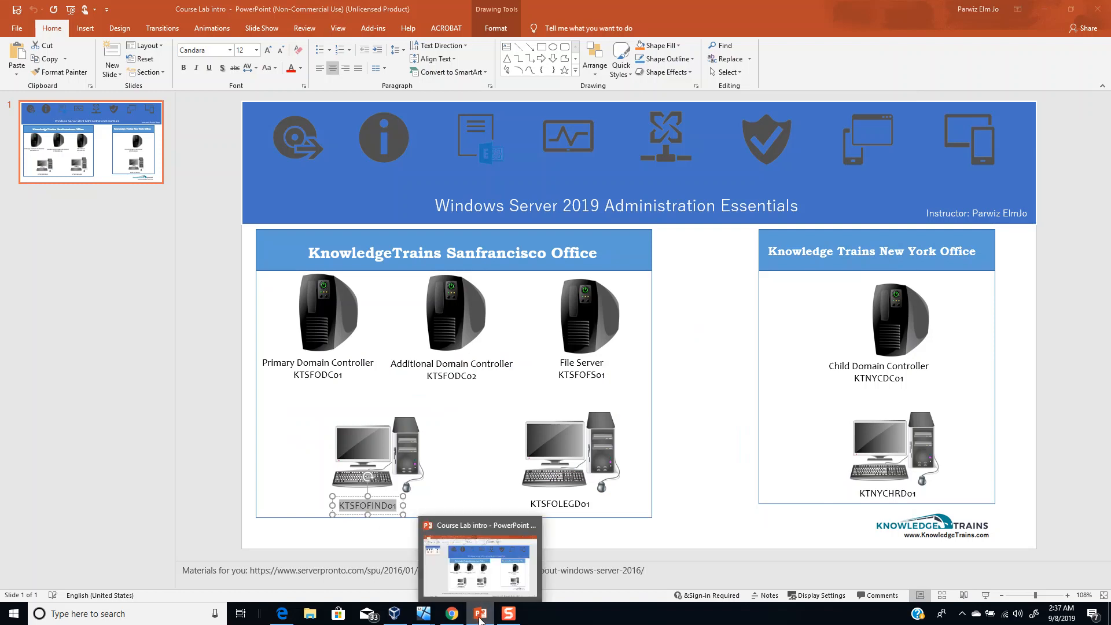
- Rename the Finance Machine to KTSFOFIND01, accept the restart notice, and close System Properties
{"action": "left_click", "coordinate": [480, 618]}
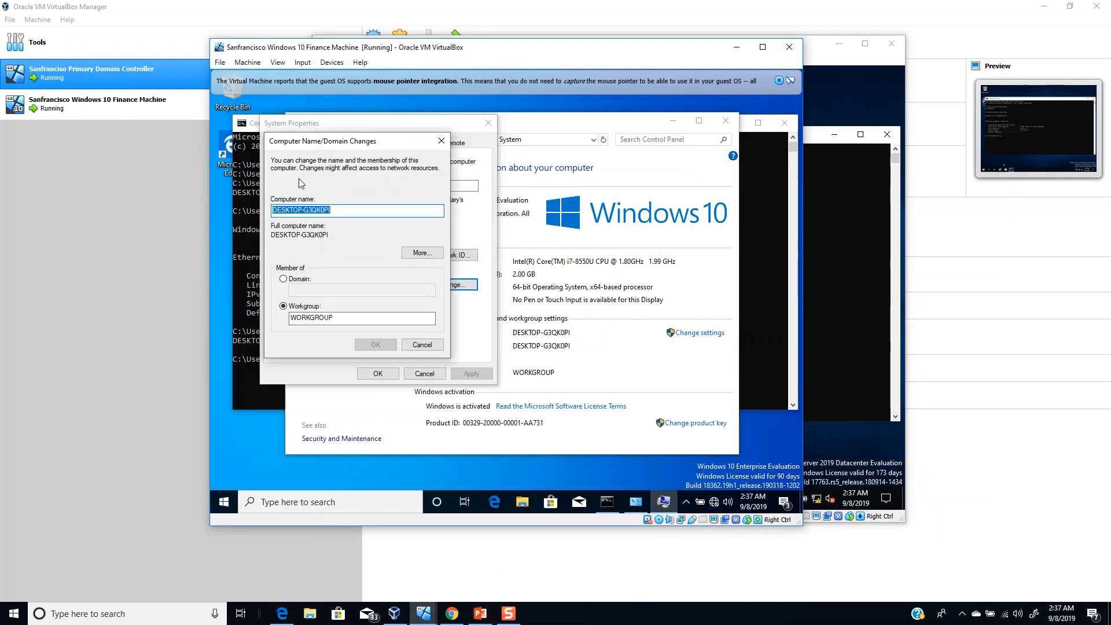
{"action": "type", "text": "ktsfo"}
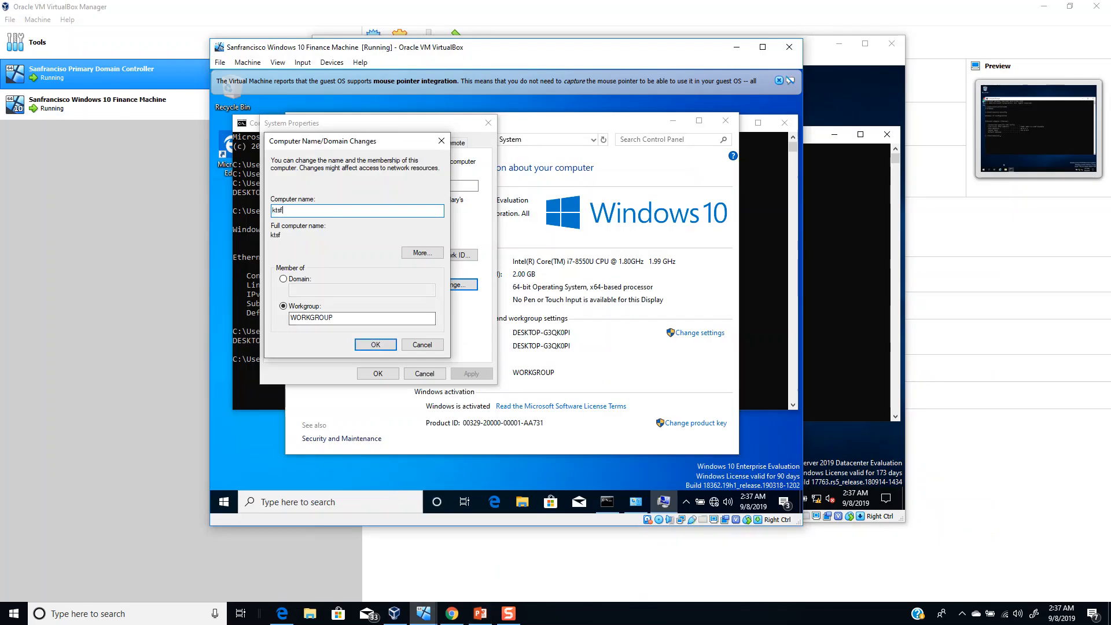
{"action": "key", "text": "BackSpace"}
{"action": "key", "text": "BackSpace"}
{"action": "key", "text": "BackSpace"}
{"action": "key", "text": "BackSpace"}
{"action": "key", "text": "BackSpace"}
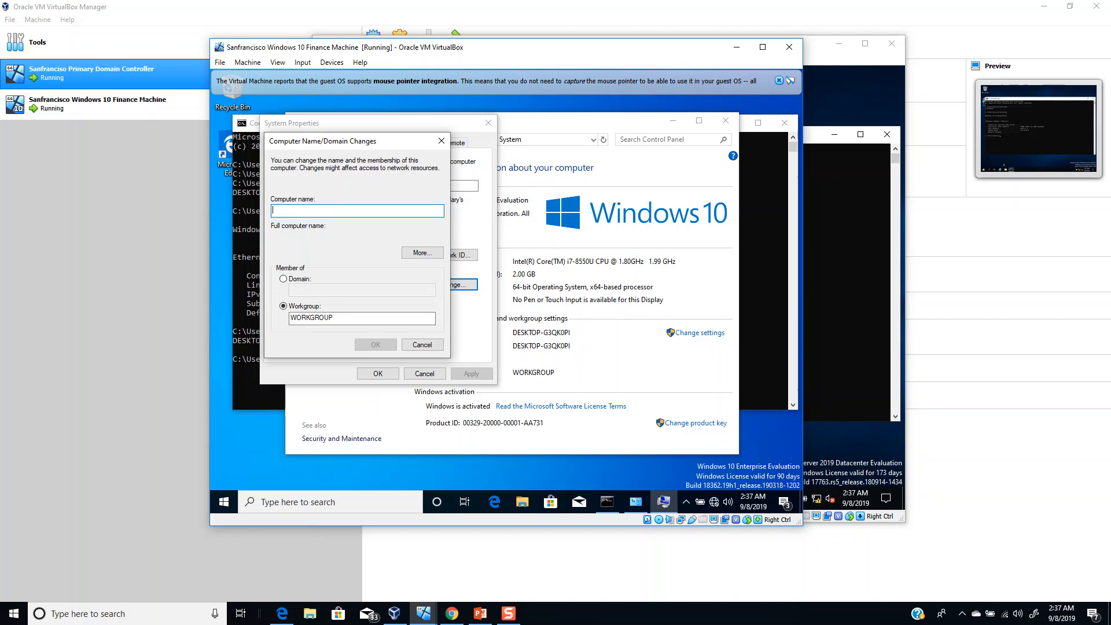
{"action": "type", "text": "KTS"}
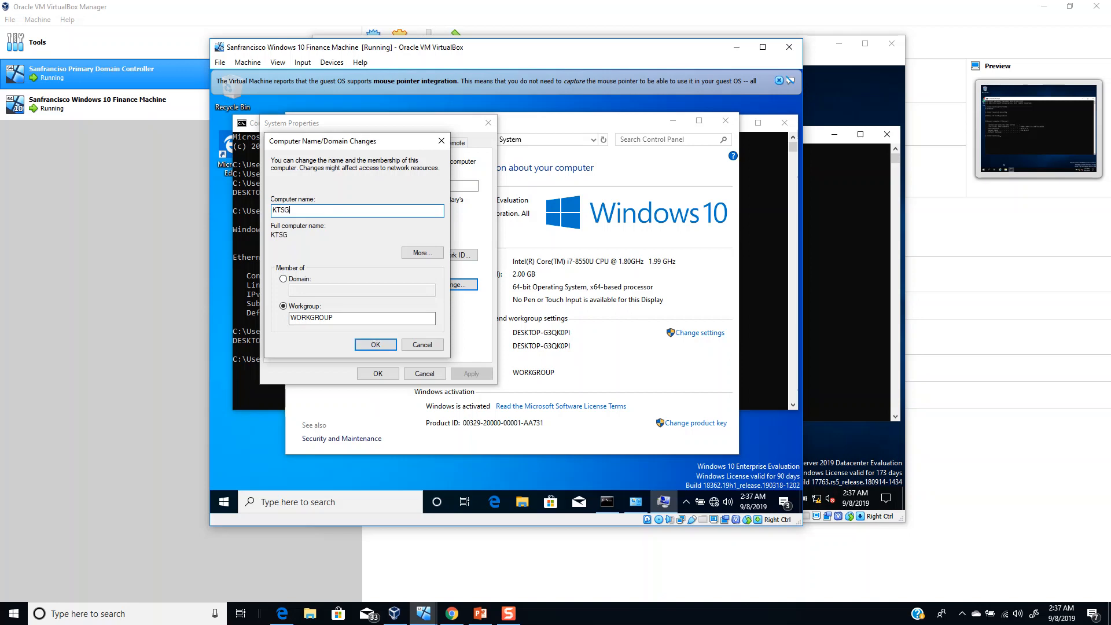
{"action": "type", "text": "FOFIND01"}
{"action": "left_click", "coordinate": [368, 345]}
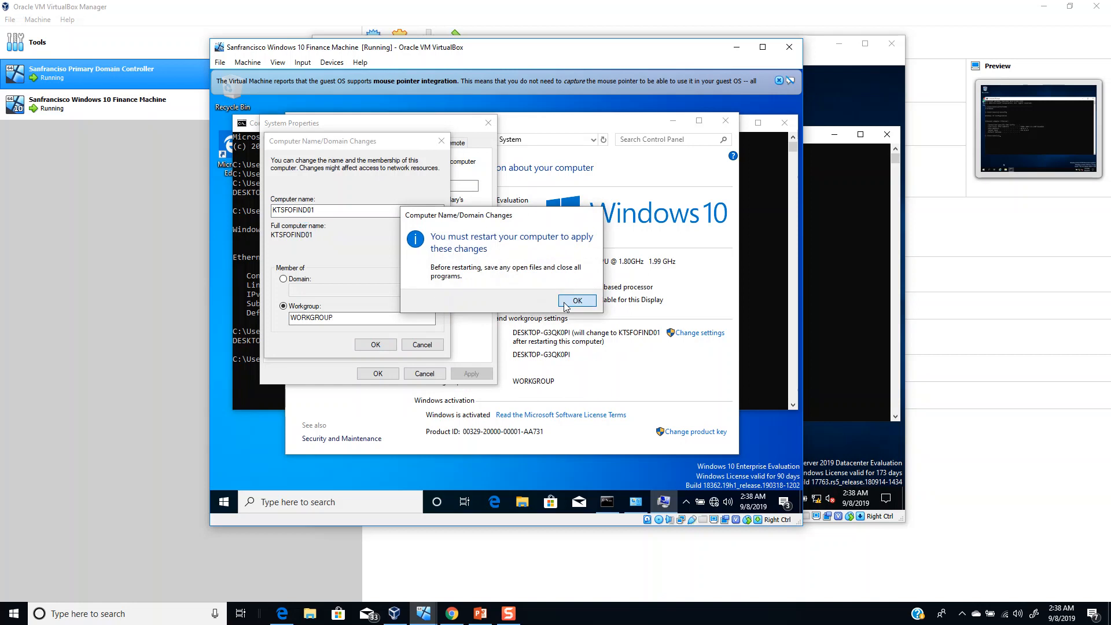
{"action": "left_click", "coordinate": [566, 306]}
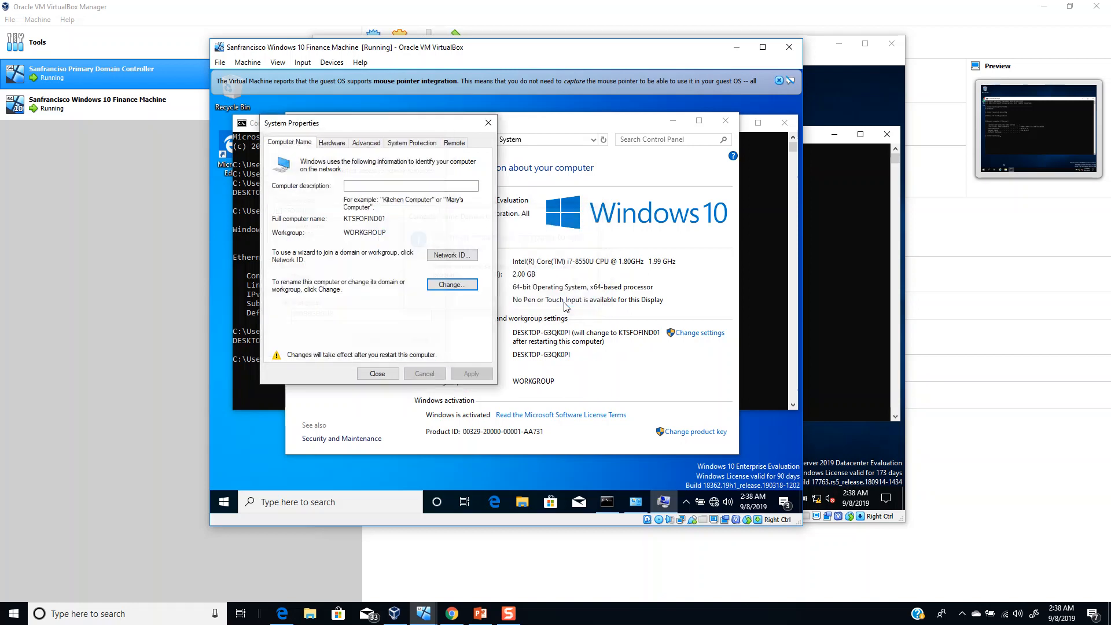
{"action": "left_click", "coordinate": [377, 374]}
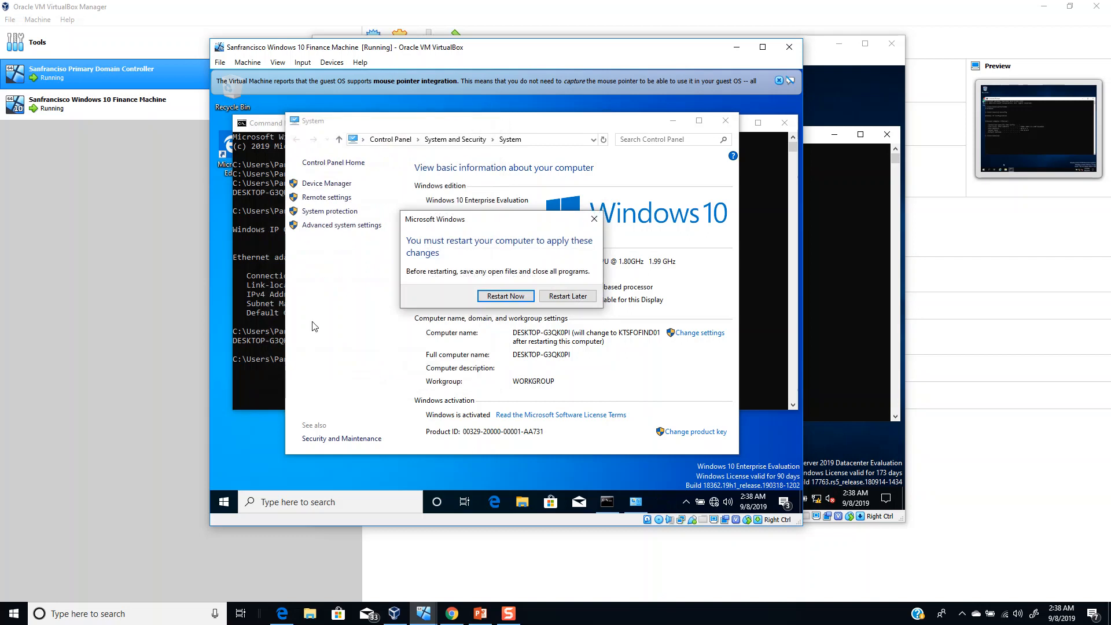
- Re-run IPCONFIG on the Finance VM, still showing 192.168.56.101 with mask 255.255.255.0
{"action": "left_click", "coordinate": [265, 332]}
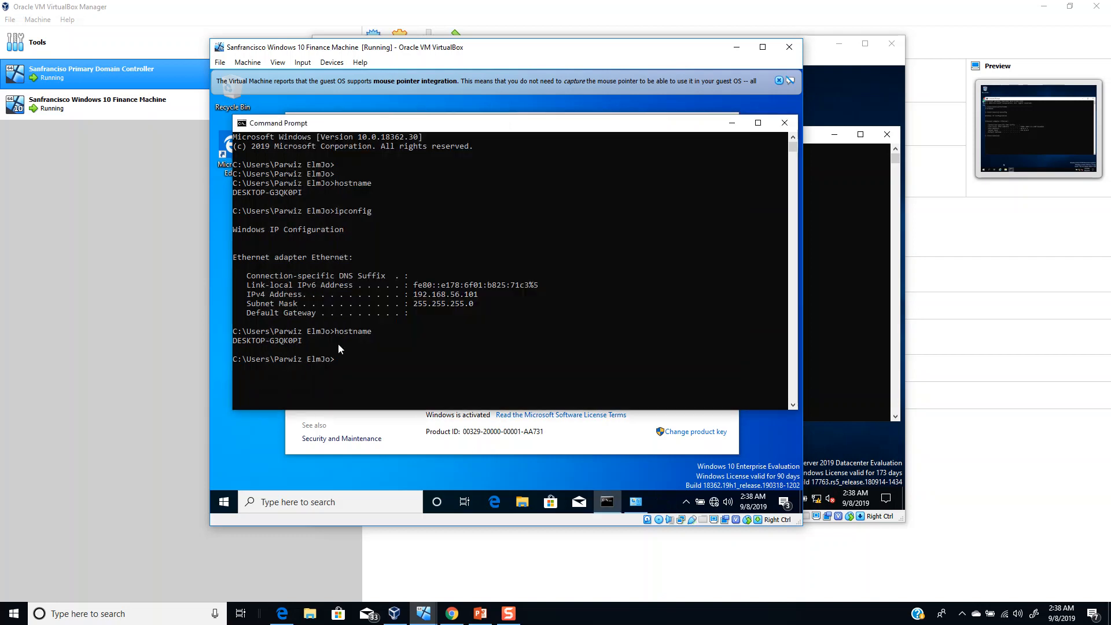
{"action": "type", "text": "IPCONFIG"}
{"action": "key", "text": "Return"}
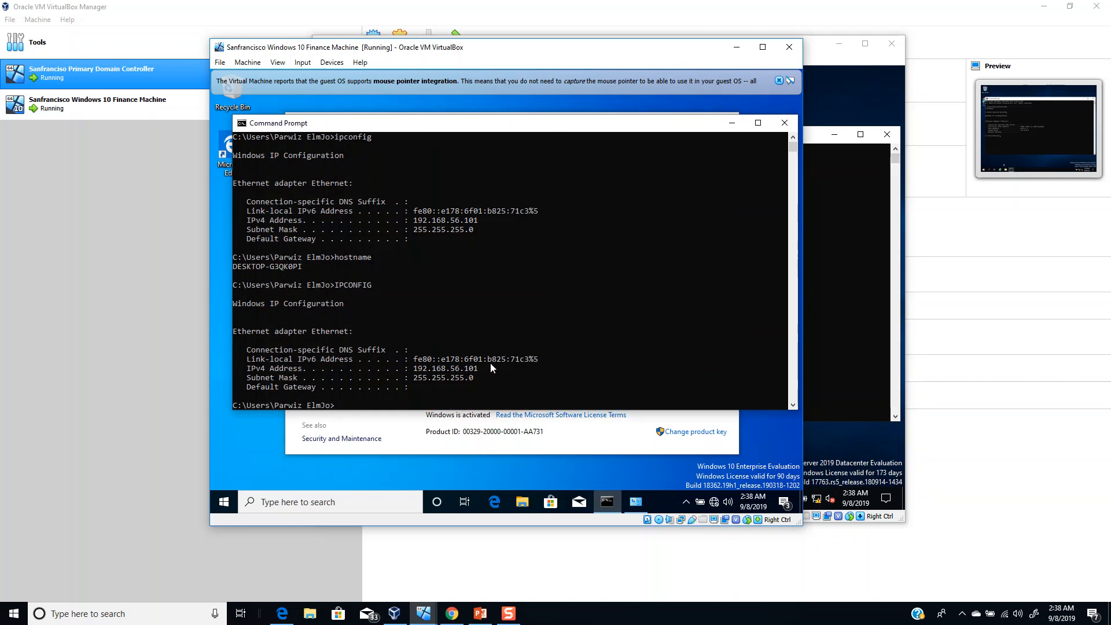
- Compare both VMs' ipconfig output, leaving the domain controller at 10.0.1.1 on top
{"action": "left_click", "coordinate": [828, 339]}
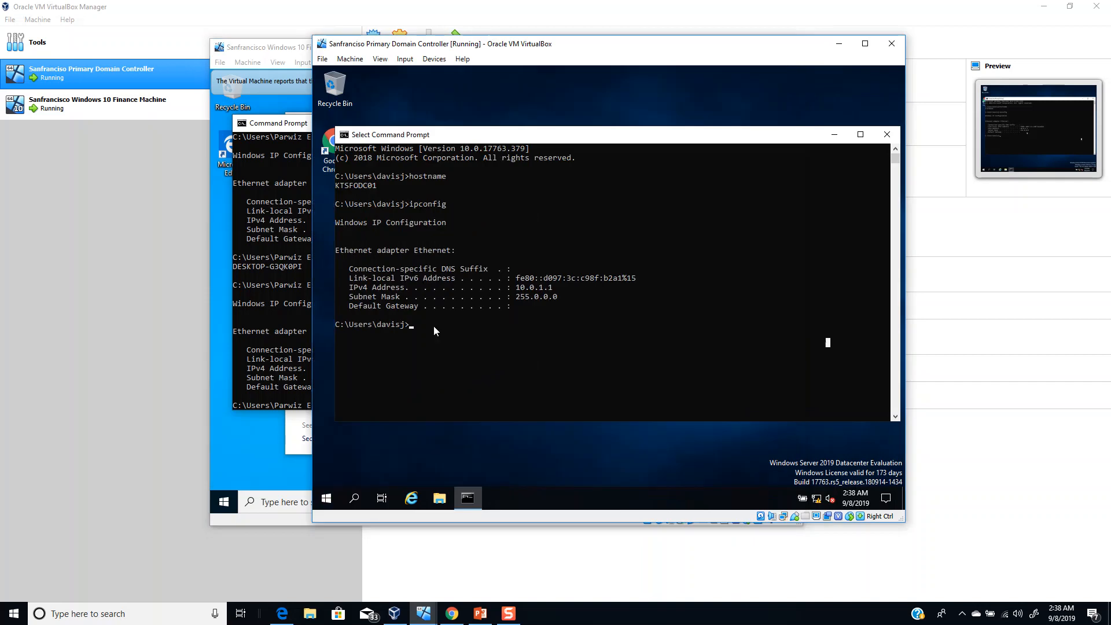
{"action": "left_click", "coordinate": [264, 315]}
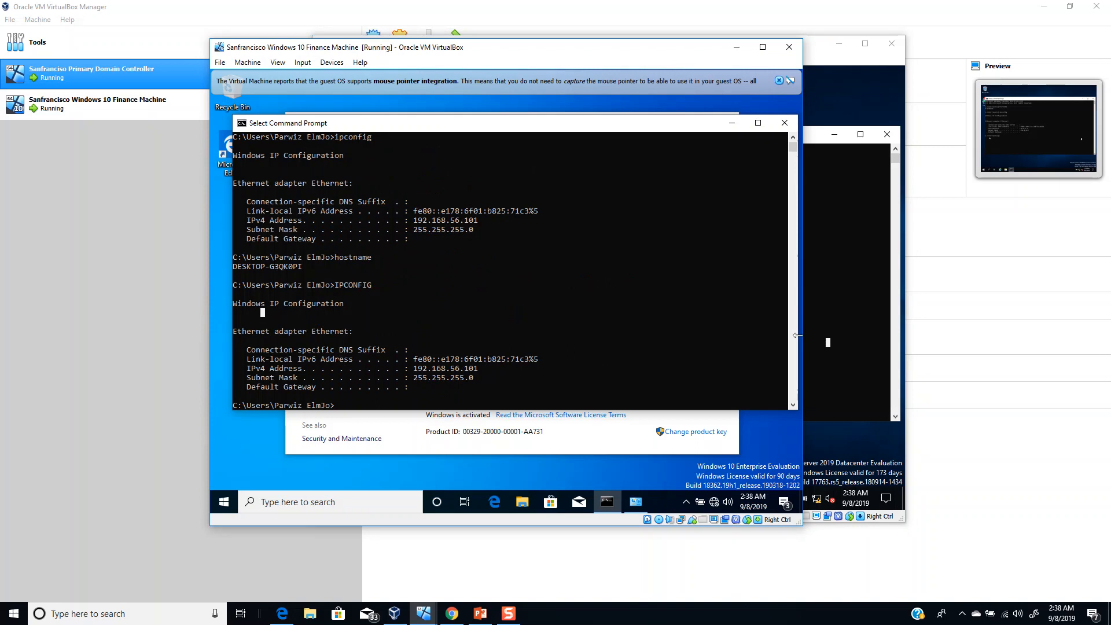
{"action": "left_click", "coordinate": [875, 346]}
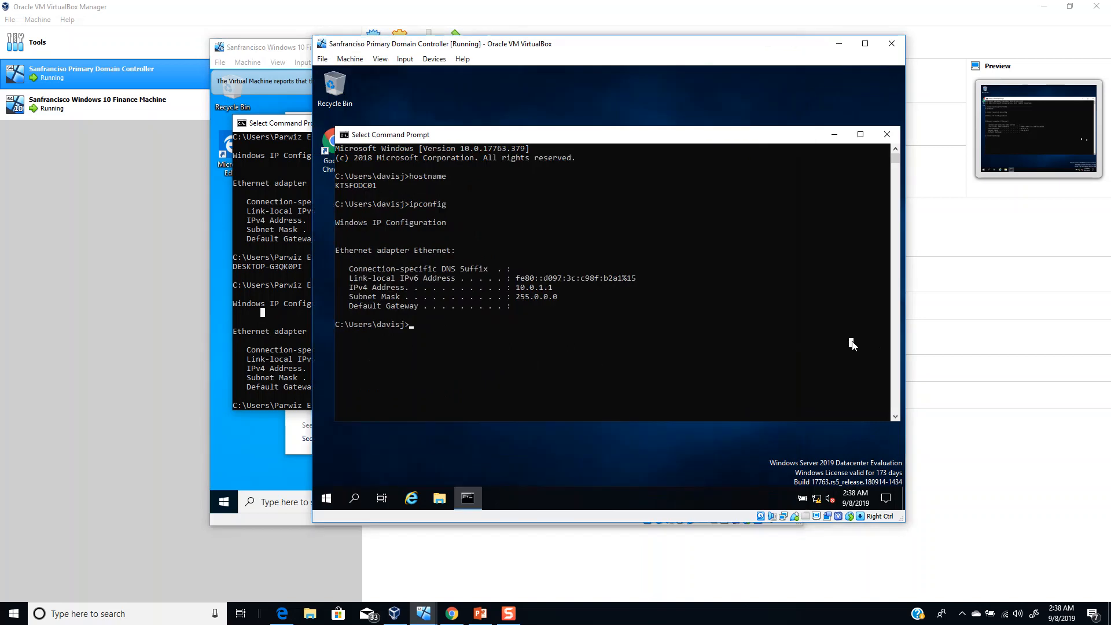
{"action": "left_click", "coordinate": [310, 356]}
{"action": "mouse_move", "coordinate": [508, 614]}
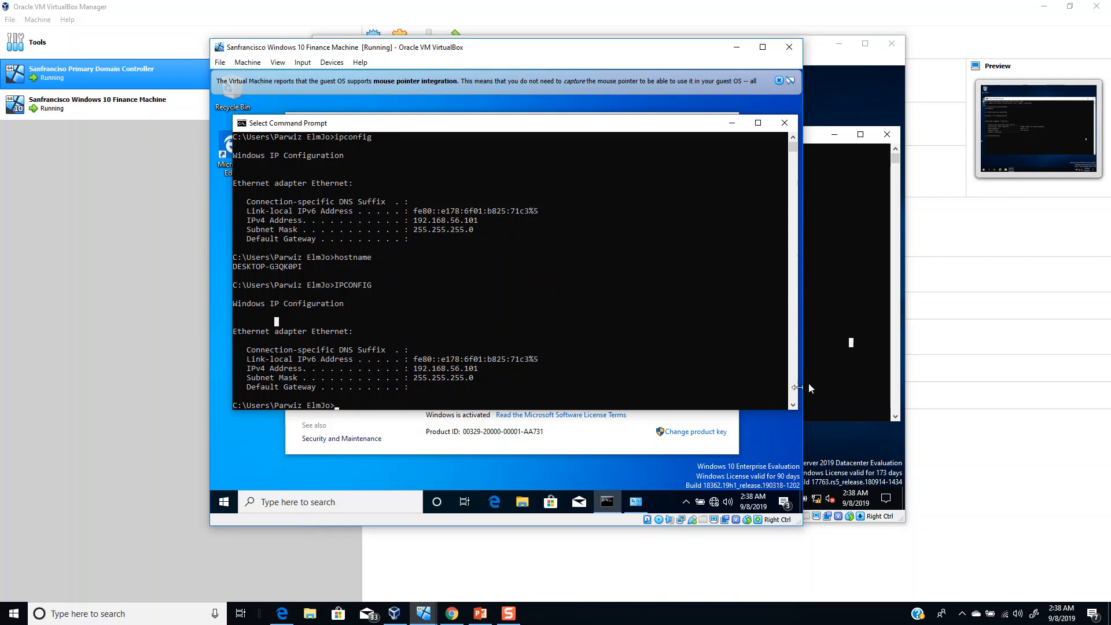
{"action": "left_click", "coordinate": [837, 350]}
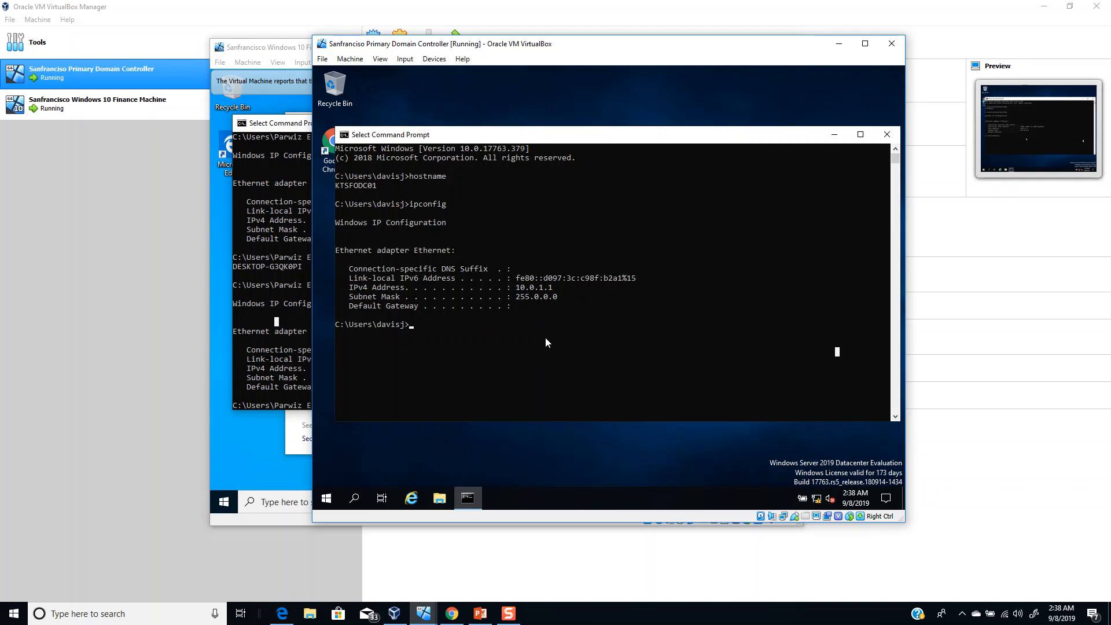
- Bring the Finance VM window back to the front
{"action": "left_click", "coordinate": [268, 359]}
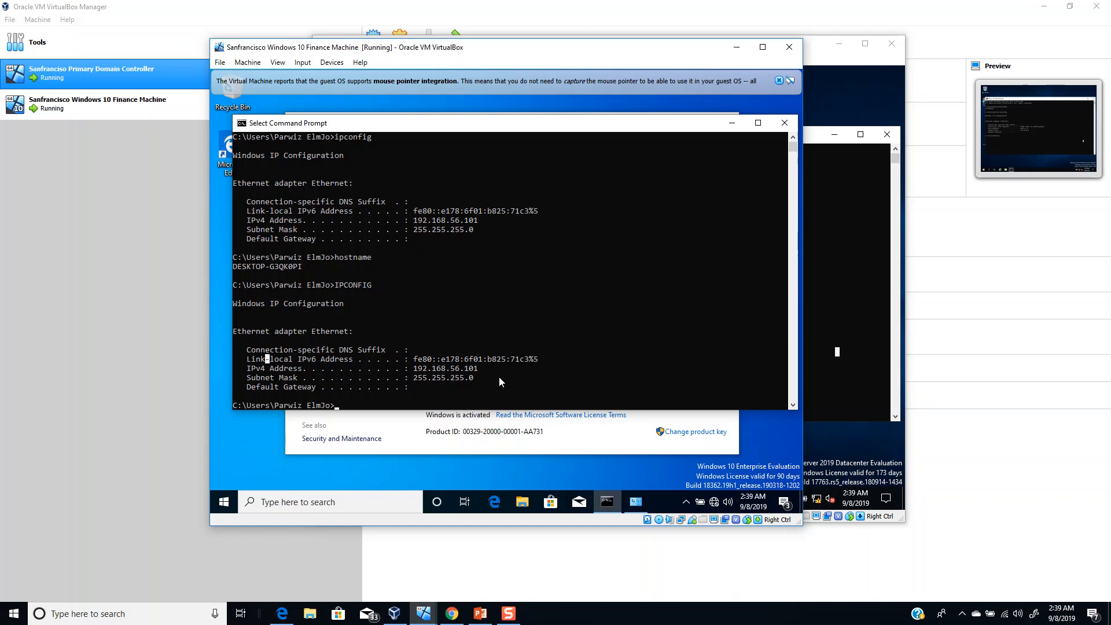
{"action": "mouse_move", "coordinate": [507, 618]}
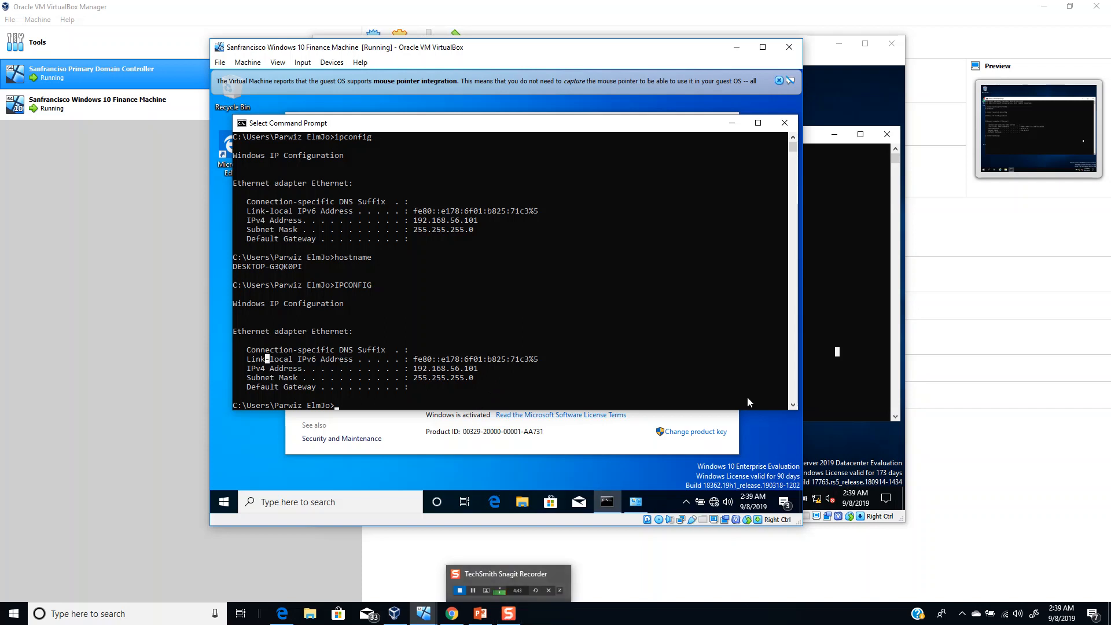
- Restart the Windows 10 Finance VM from the Start menu's Power options
{"action": "left_click", "coordinate": [383, 452]}
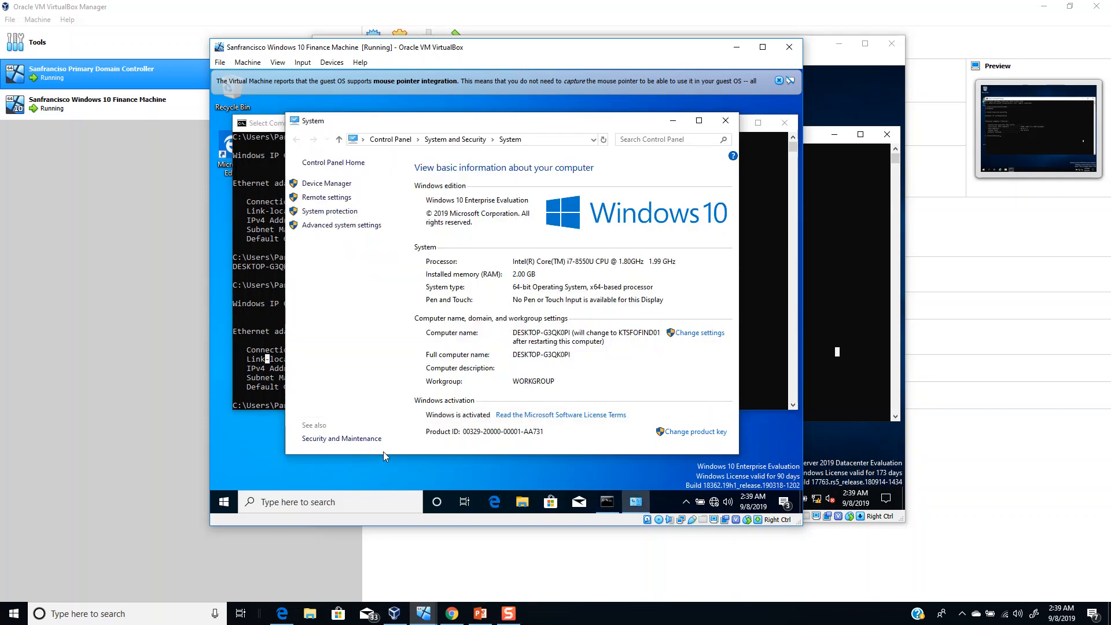
{"action": "left_click", "coordinate": [225, 503]}
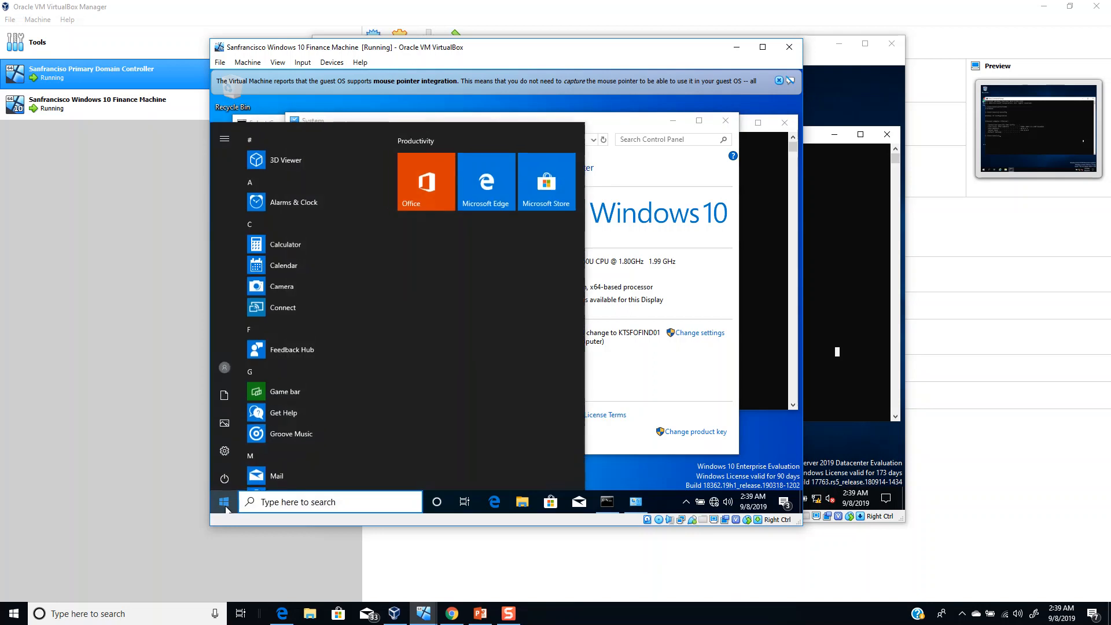
{"action": "left_click", "coordinate": [228, 471]}
{"action": "left_click", "coordinate": [236, 448]}
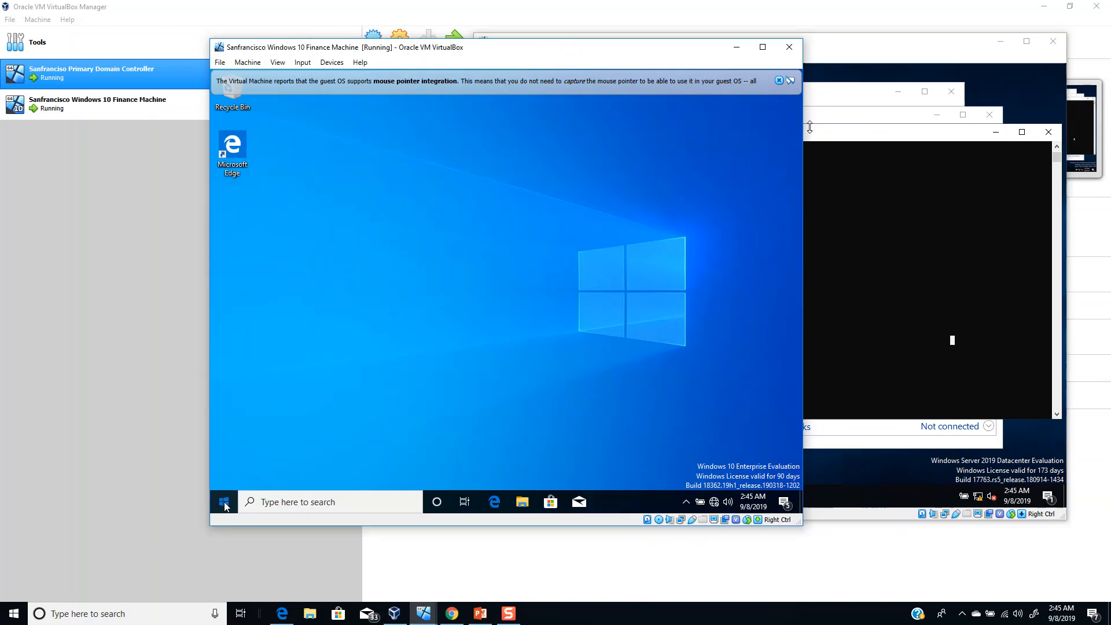
- Launch a Command Prompt with cmd on the rebooted Finance VM
{"action": "left_click", "coordinate": [224, 503]}
{"action": "type", "text": "cmd"}
{"action": "key", "text": "Return"}
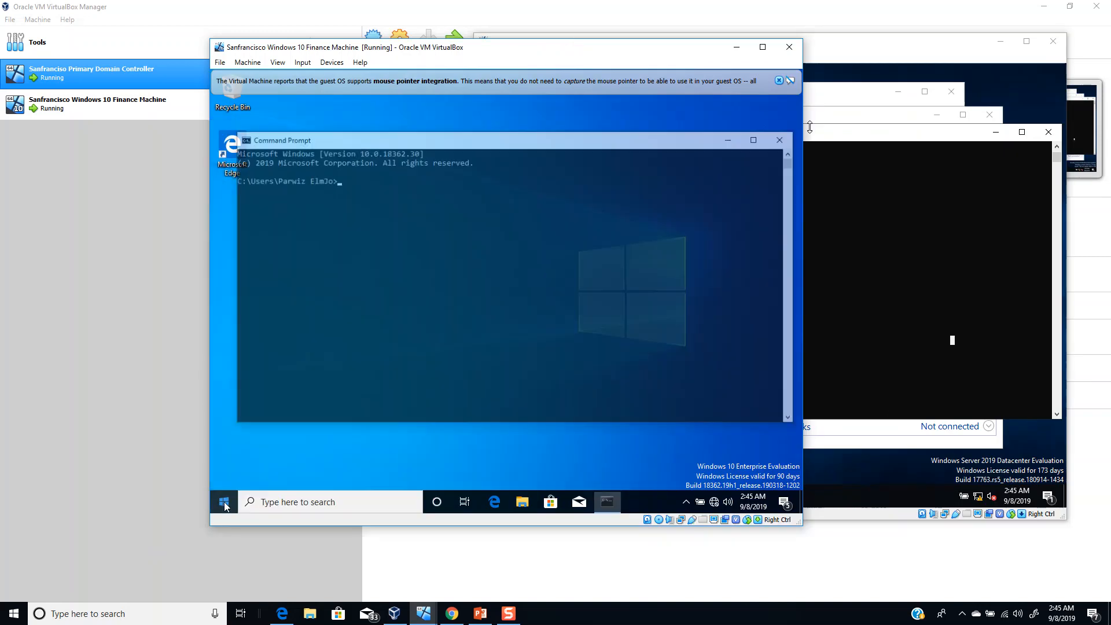
- Run hostname and ipconfig to confirm the name KTSFOFIND01 and address 10.0.1.2
{"action": "type", "text": "hostnam"}
{"action": "type", "text": "e"}
{"action": "key", "text": "Return"}
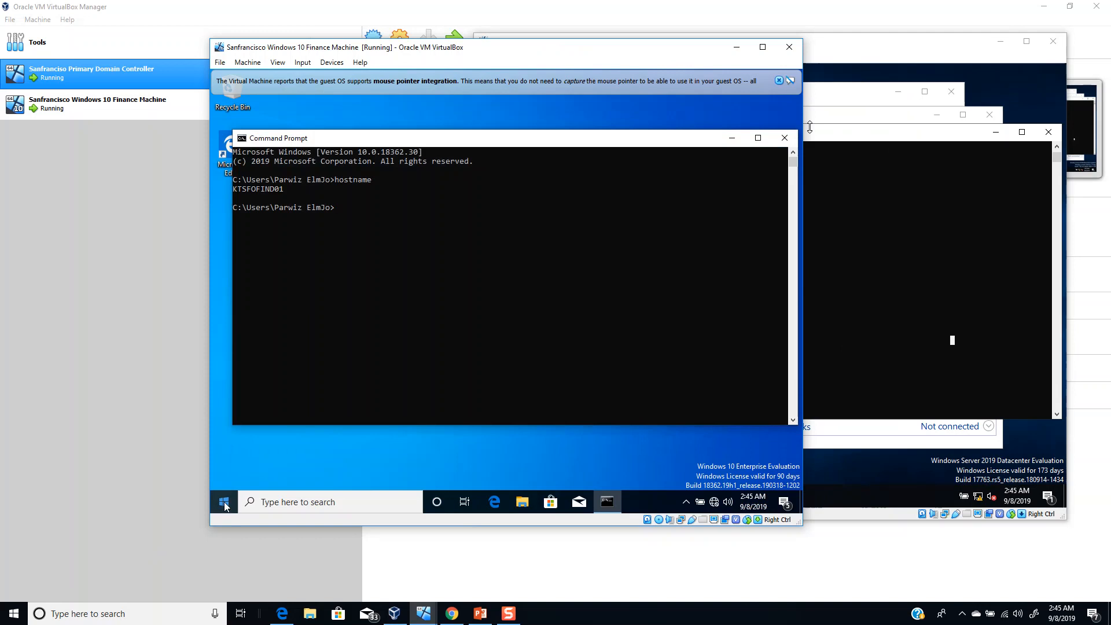
{"action": "type", "text": "ipconfig"}
{"action": "key", "text": "Return"}
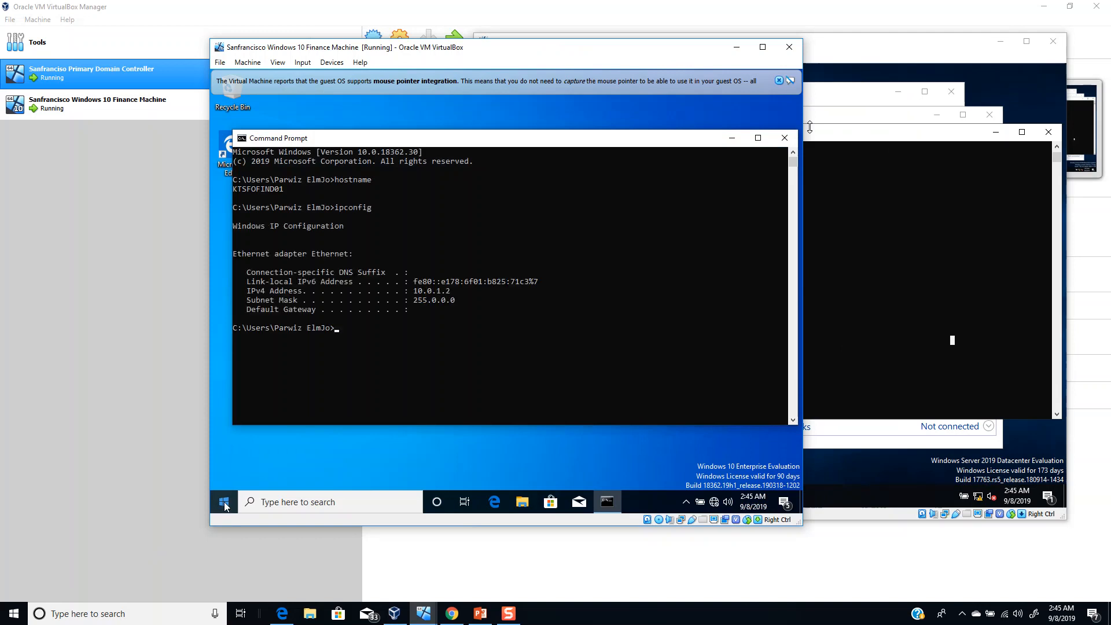
- Ping its own address 10.0.1.2, then the domain controller 10.0.1.1 with 4/4 replies
{"action": "type", "text": "ping 10.0.1.2"}
{"action": "key", "text": "Return"}
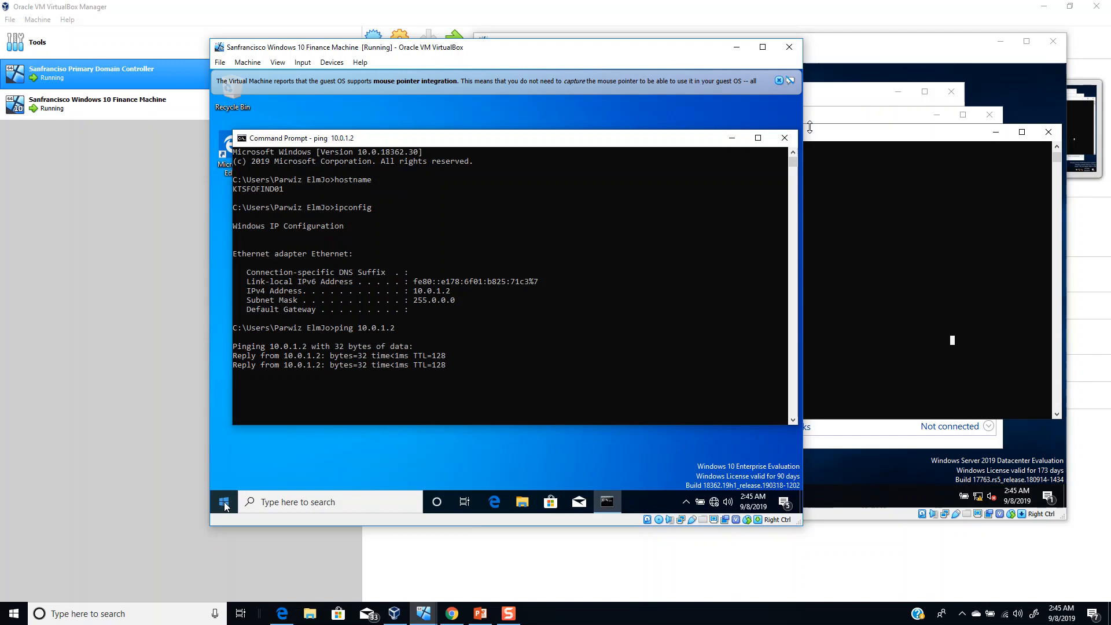
{"action": "key", "text": "ctrl+c"}
{"action": "key", "text": "Up"}
{"action": "key", "text": "BackSpace"}
{"action": "type", "text": "10.0.1.1"}
{"action": "key", "text": "Return"}
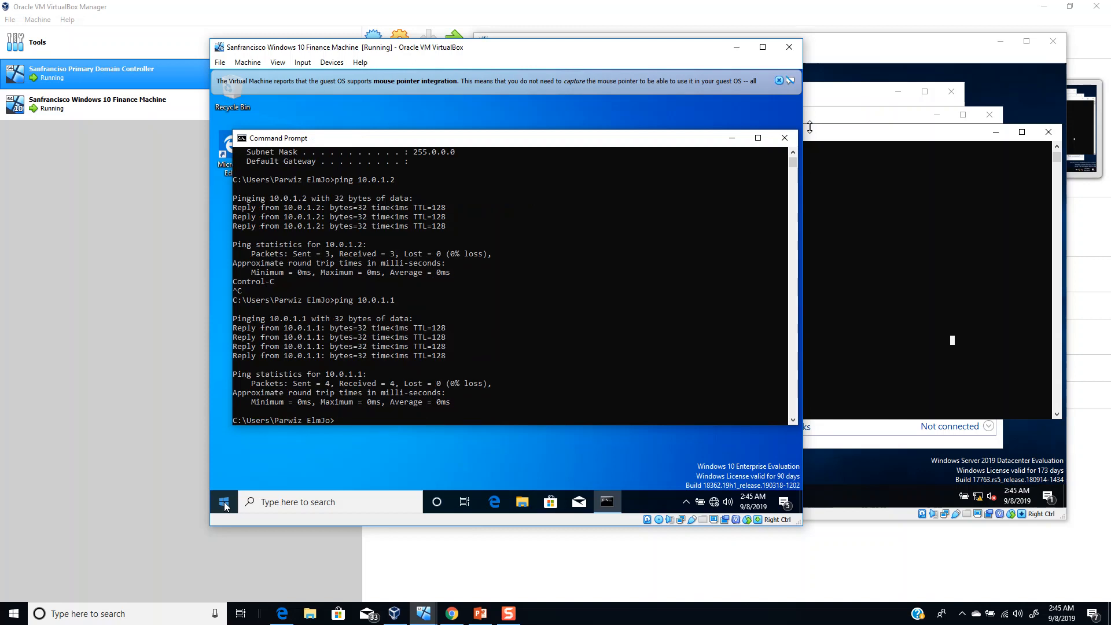
- Bring up the domain controller's Command Prompt and run ipconfig there
{"action": "left_click", "coordinate": [933, 286]}
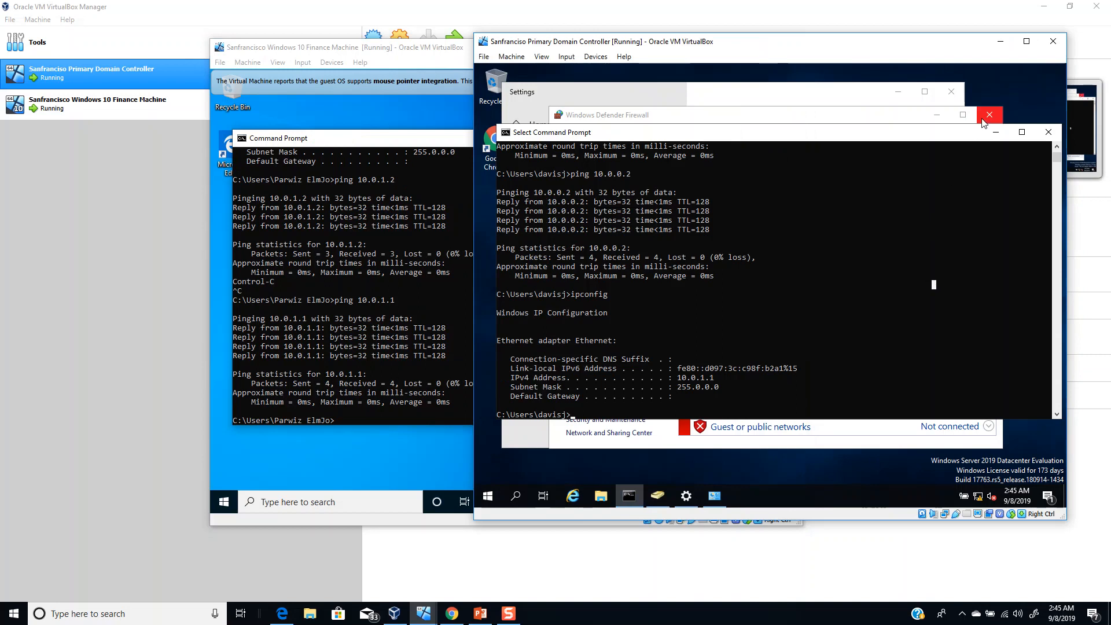
{"action": "left_click", "coordinate": [696, 337]}
{"action": "right_click", "coordinate": [696, 337]}
{"action": "key", "text": "Return"}
{"action": "key", "text": "Return"}
{"action": "type", "text": "ipcon"}
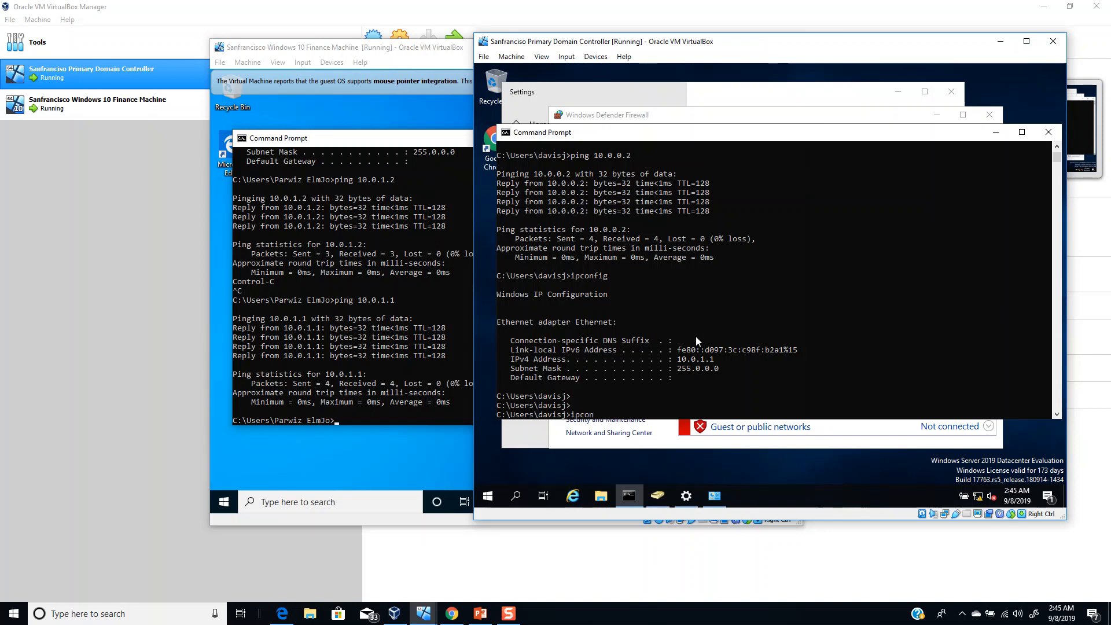
{"action": "type", "text": "fig"}
{"action": "key", "text": "Return"}
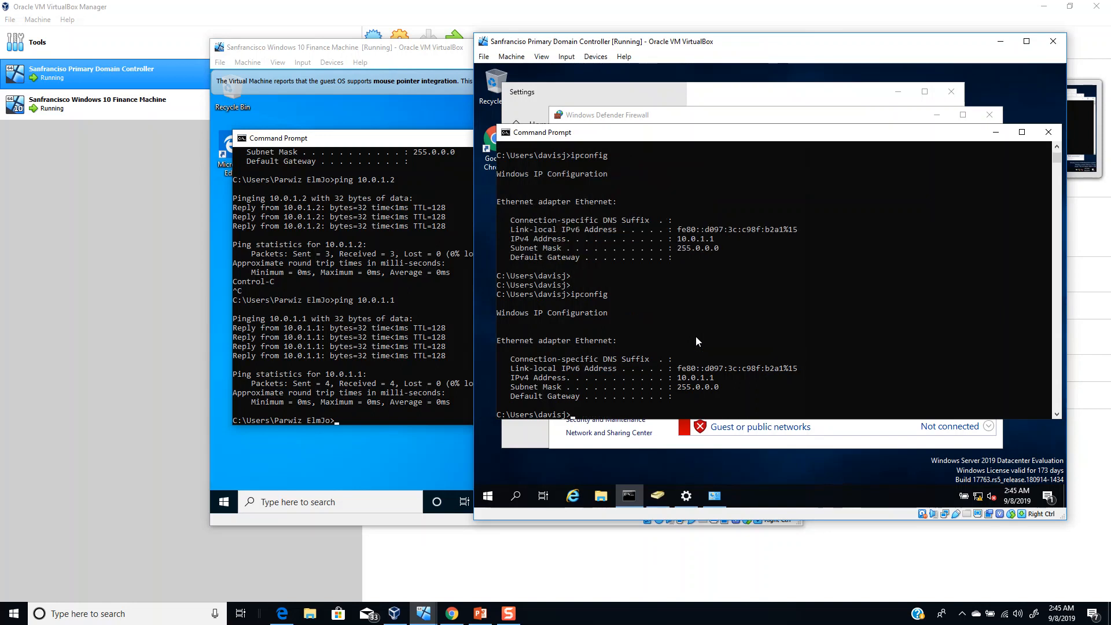
- Ping the Finance Machine at 10.0.1.2 with 4/4 replies, then return to the Finance VM
{"action": "type", "text": "ping "}
{"action": "type", "text": "10.0."}
{"action": "type", "text": "1.2"}
{"action": "key", "text": "Return"}
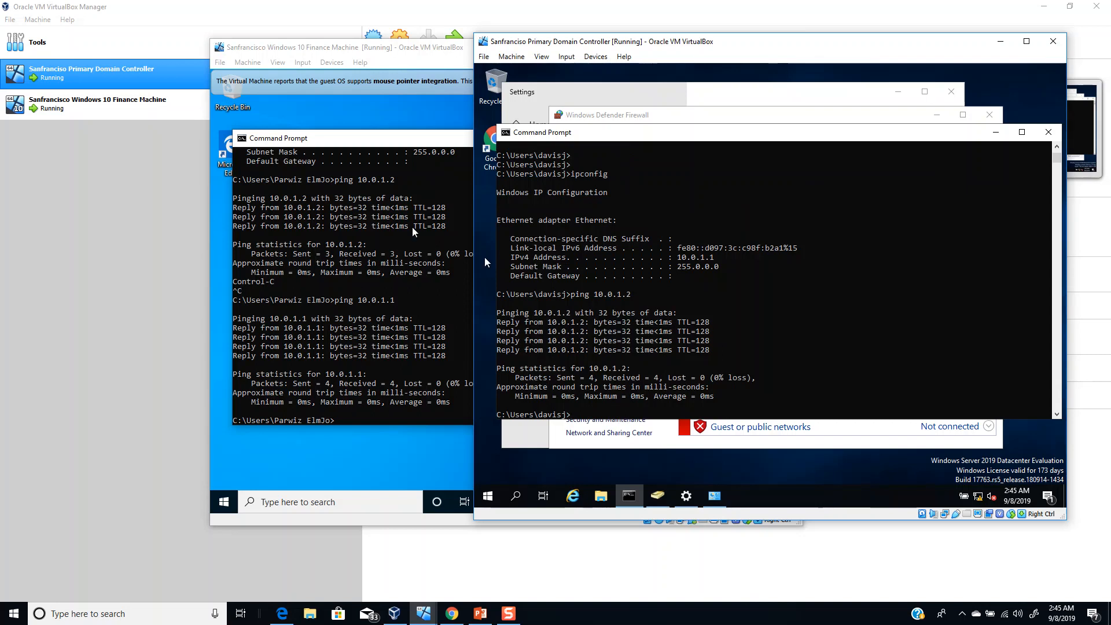
{"action": "left_click", "coordinate": [365, 291]}
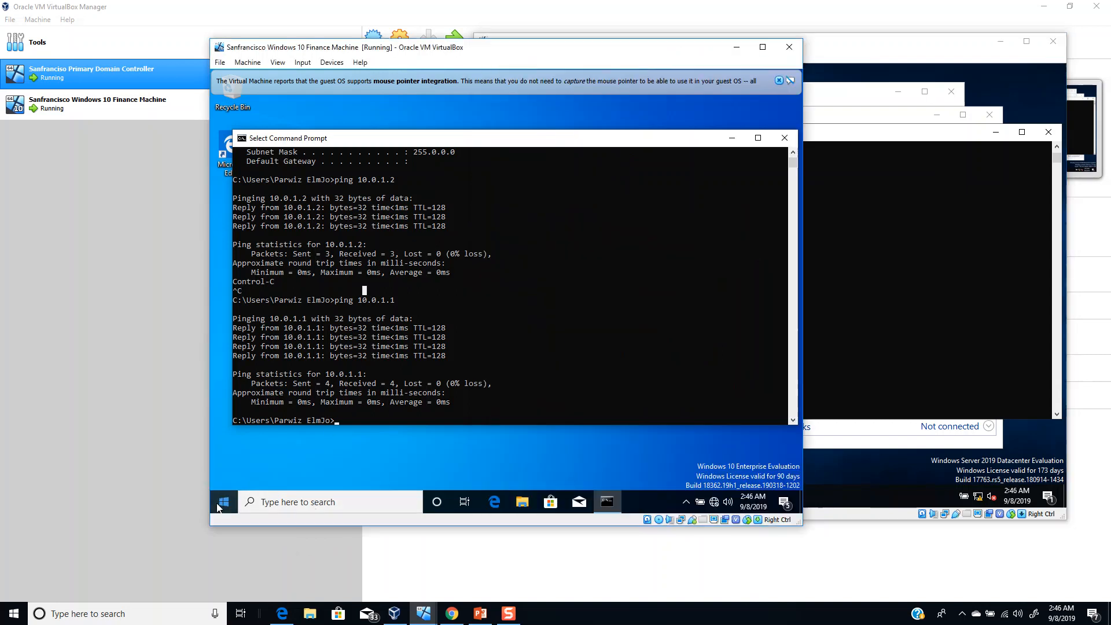
- From This PC's properties, open Computer Name/Domain Changes showing KTSFOFIND01 in WORKGROUP
{"action": "left_click", "coordinate": [402, 357]}
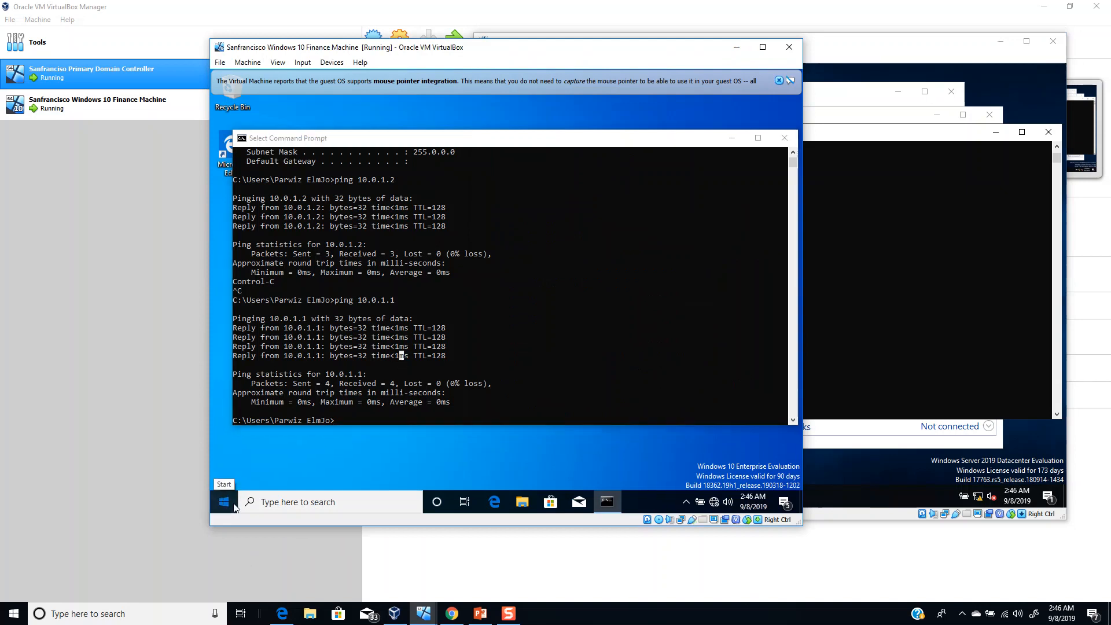
{"action": "left_click", "coordinate": [234, 505]}
{"action": "type", "text": "this"}
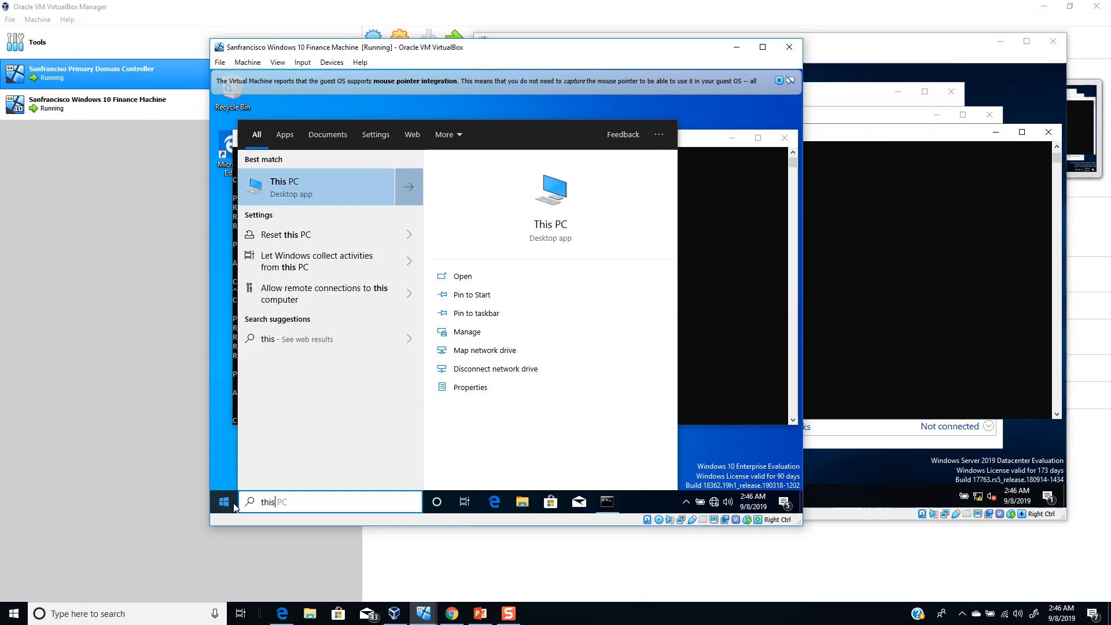
{"action": "right_click", "coordinate": [296, 193]}
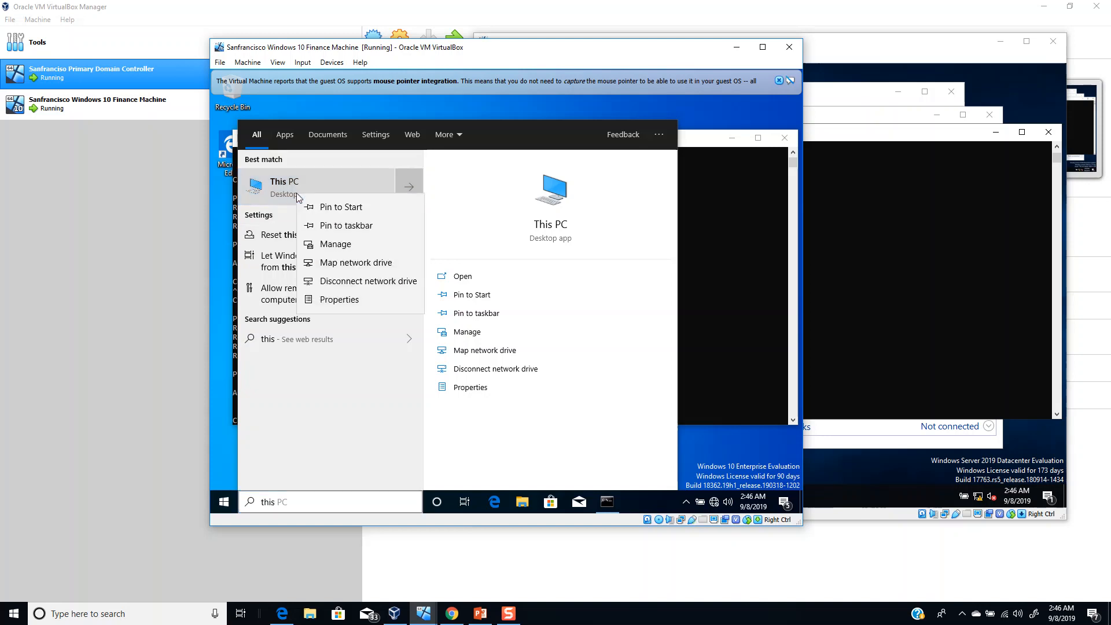
{"action": "left_click", "coordinate": [346, 301]}
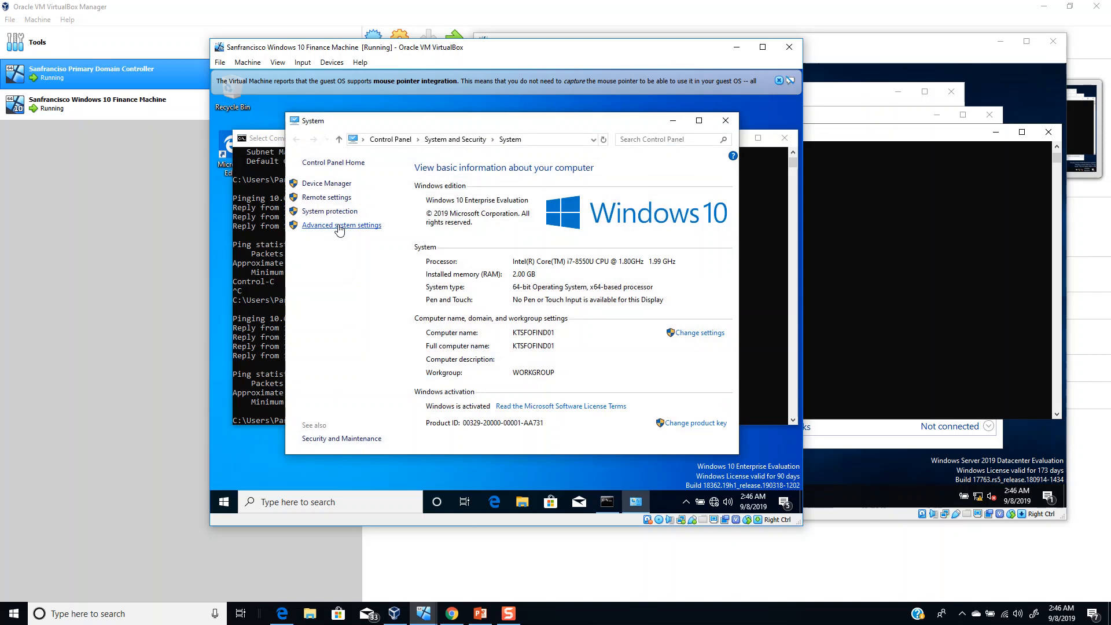
{"action": "left_click", "coordinate": [339, 227]}
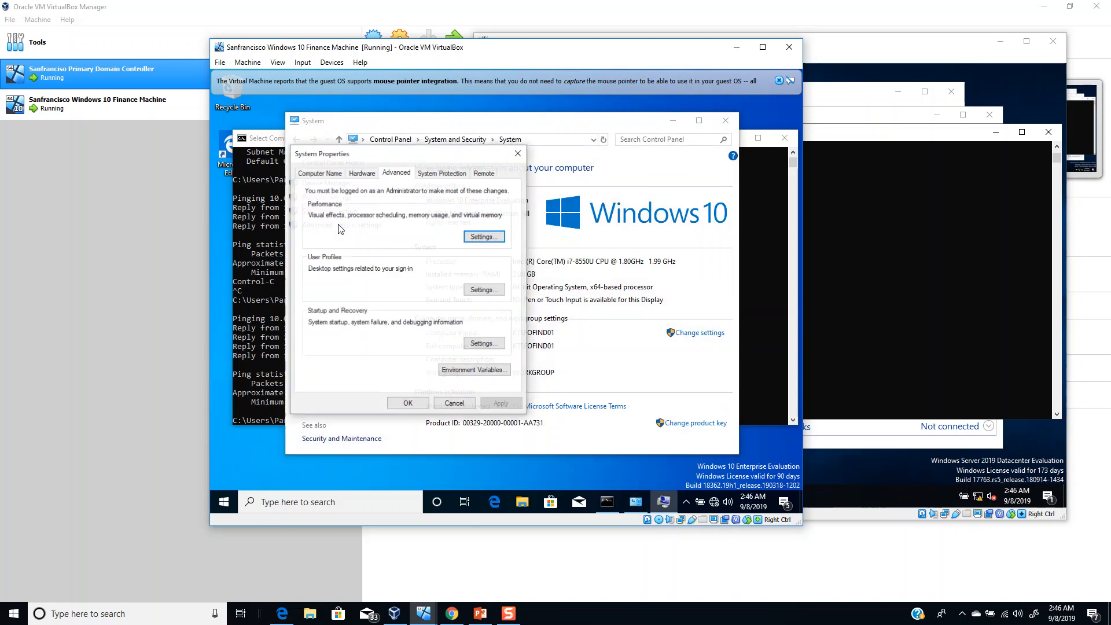
{"action": "left_click", "coordinate": [326, 176]}
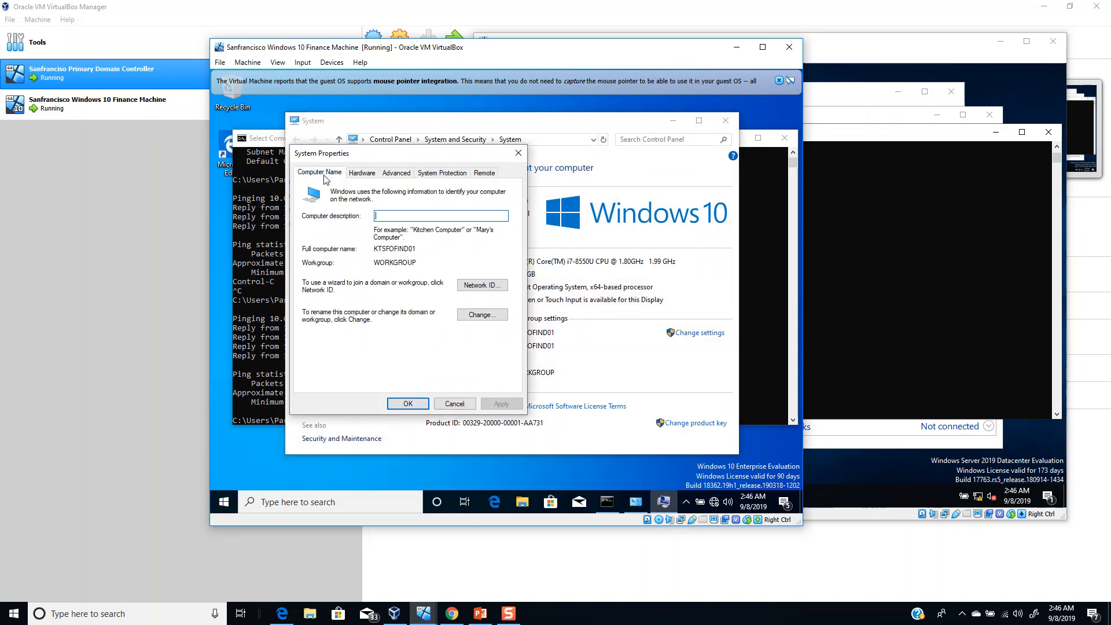
{"action": "left_click", "coordinate": [481, 315]}
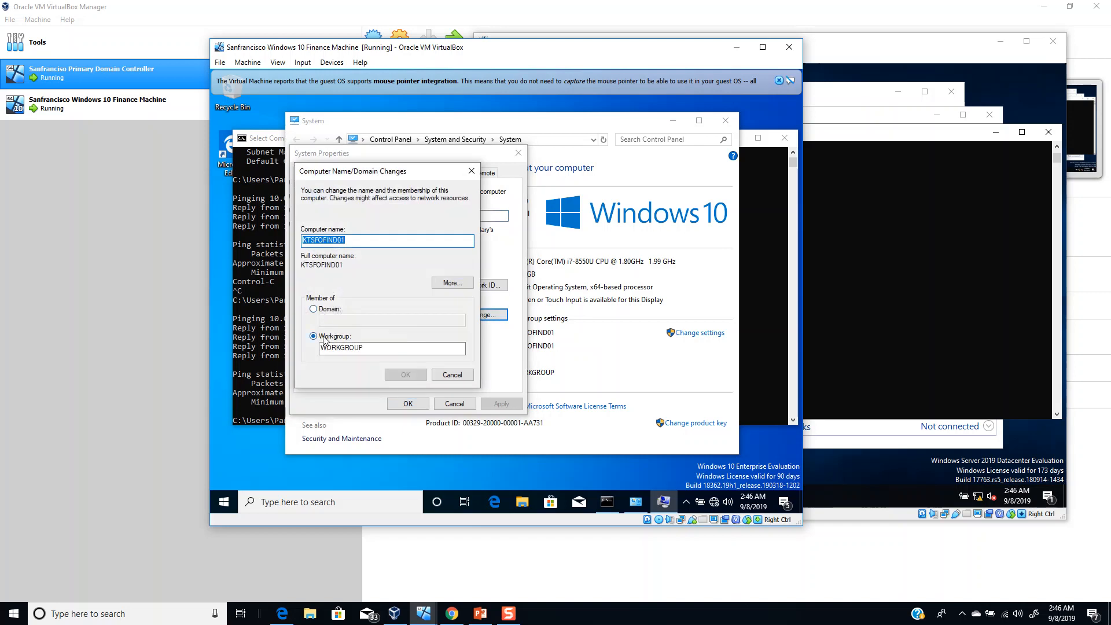
- Make the computer a member of the kt.local domain
{"action": "left_click", "coordinate": [331, 309]}
{"action": "left_click", "coordinate": [335, 320]}
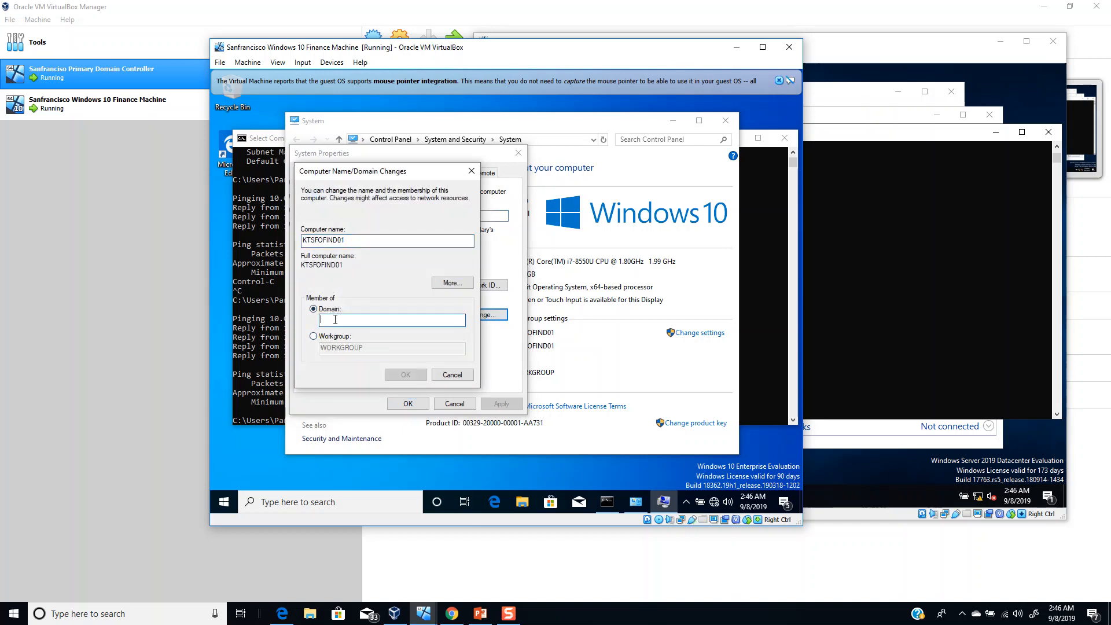
{"action": "type", "text": "k"}
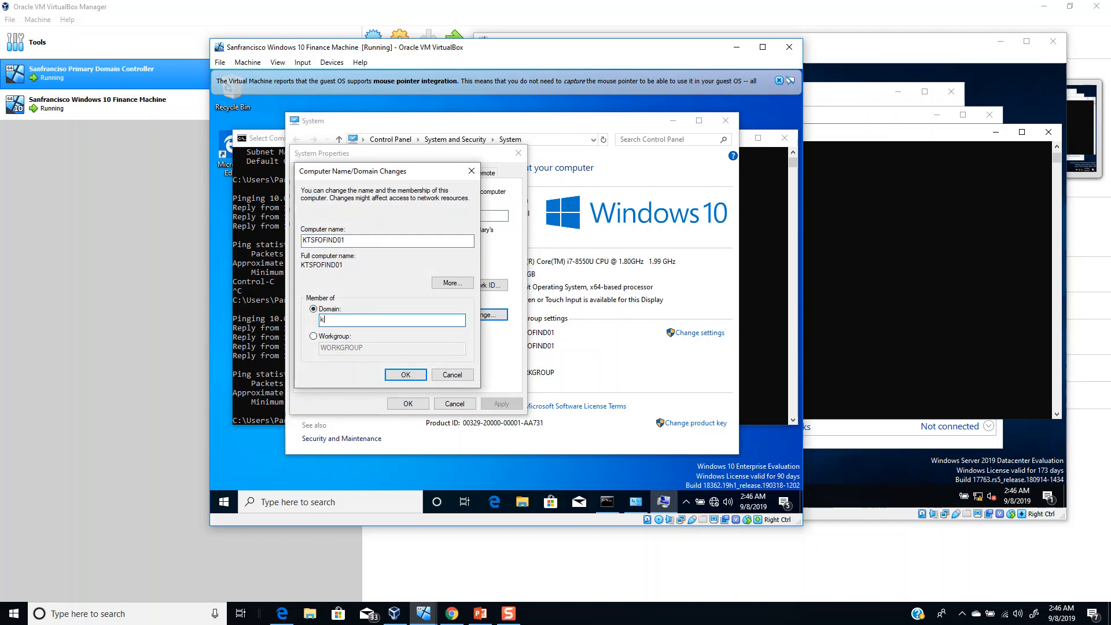
{"action": "type", "text": "t.local"}
{"action": "key", "text": "Return"}
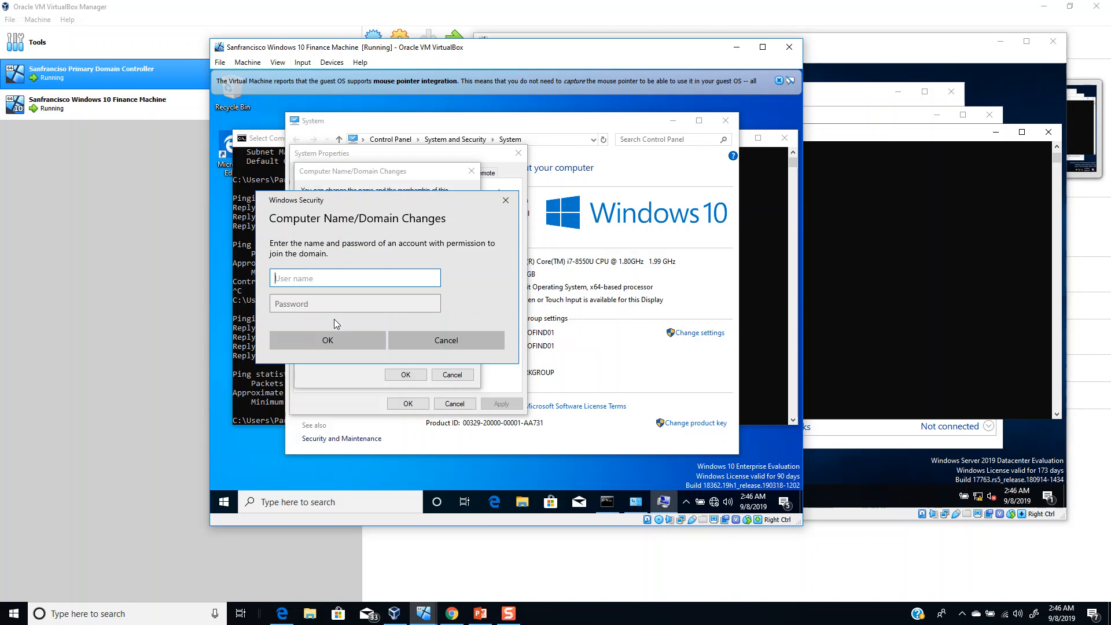
- Enter a domain user's name and password for the join; they are rejected as incorrect
{"action": "type", "text": "adminis"}
{"action": "key", "text": "BackSpace"}
{"action": "key", "text": "BackSpace"}
{"action": "key", "text": "BackSpace"}
{"action": "key", "text": "BackSpace"}
{"action": "key", "text": "BackSpace"}
{"action": "key", "text": "BackSpace"}
{"action": "key", "text": "BackSpace"}
{"action": "key", "text": "Tab"}
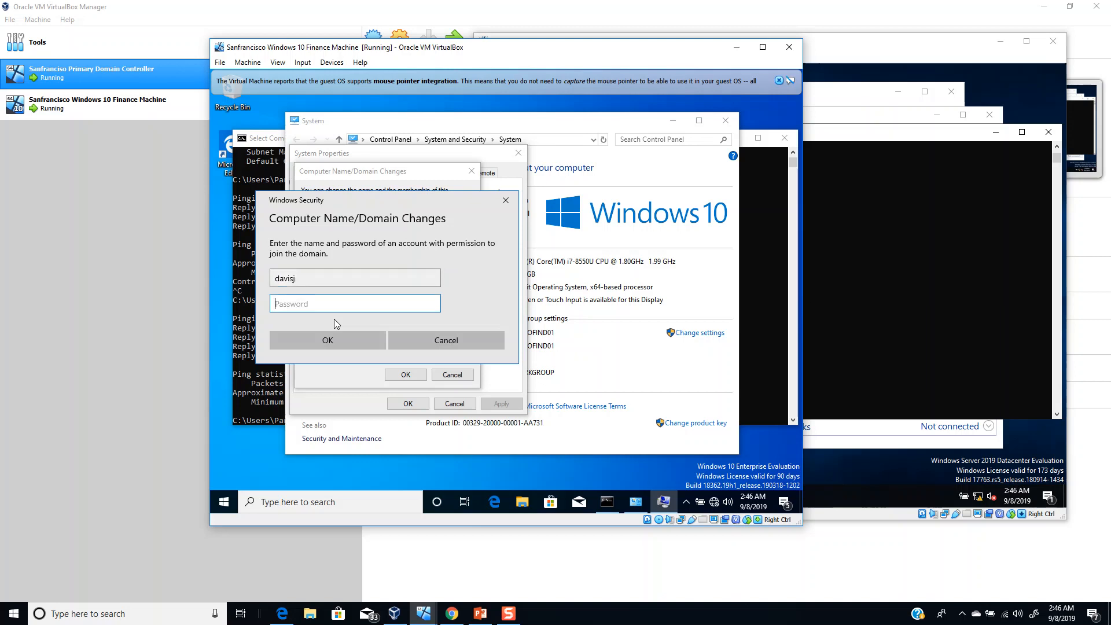
{"action": "type", "text": "•••••"}
{"action": "key", "text": "Return"}
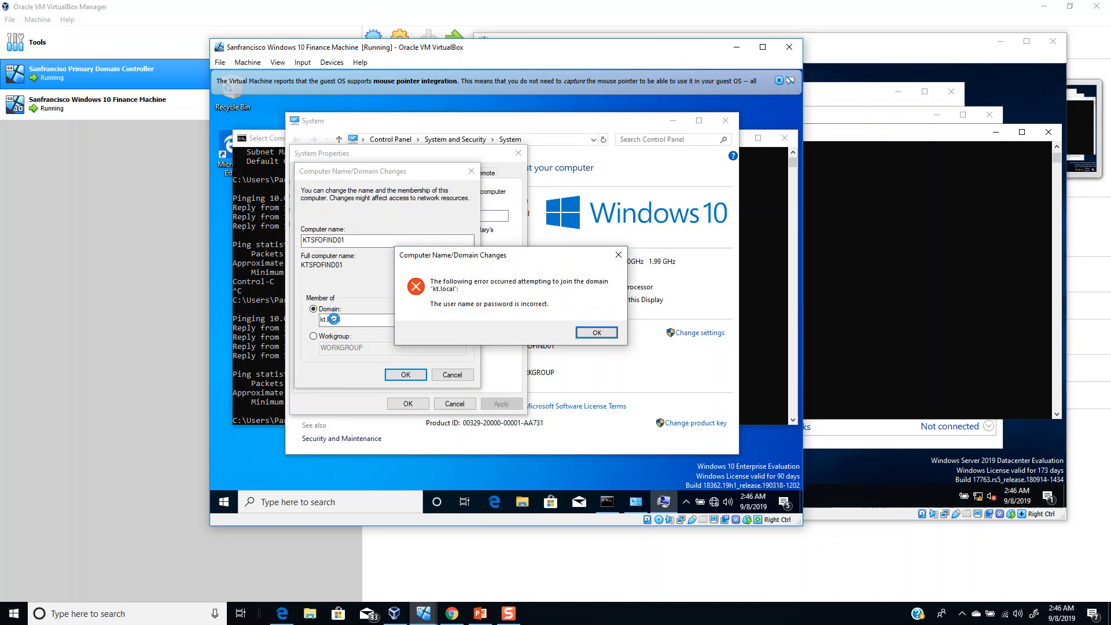
{"action": "key", "text": "Return"}
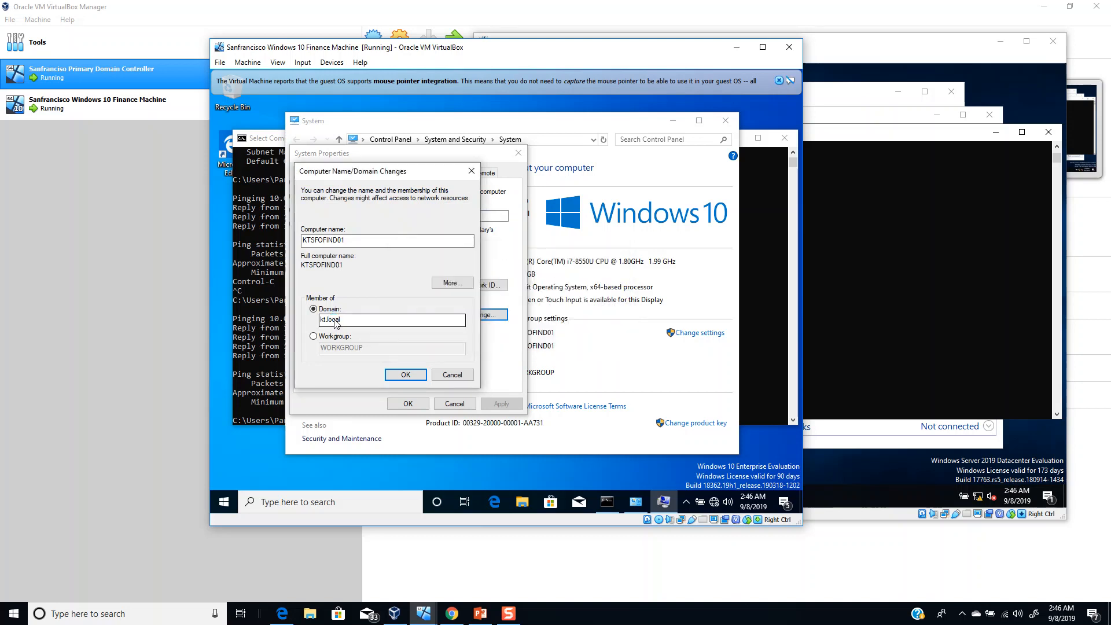
- Retry the join with the domain user's credentials, which are rejected again
{"action": "key", "text": "Return"}
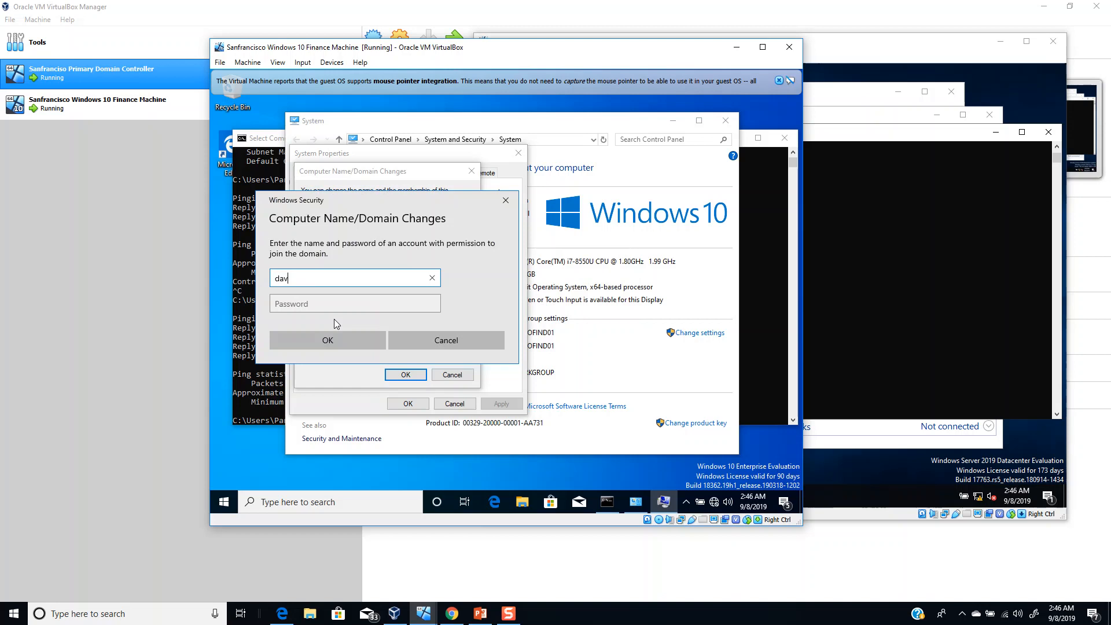
{"action": "key", "text": "Tab"}
{"action": "type", "text": "Password01"}
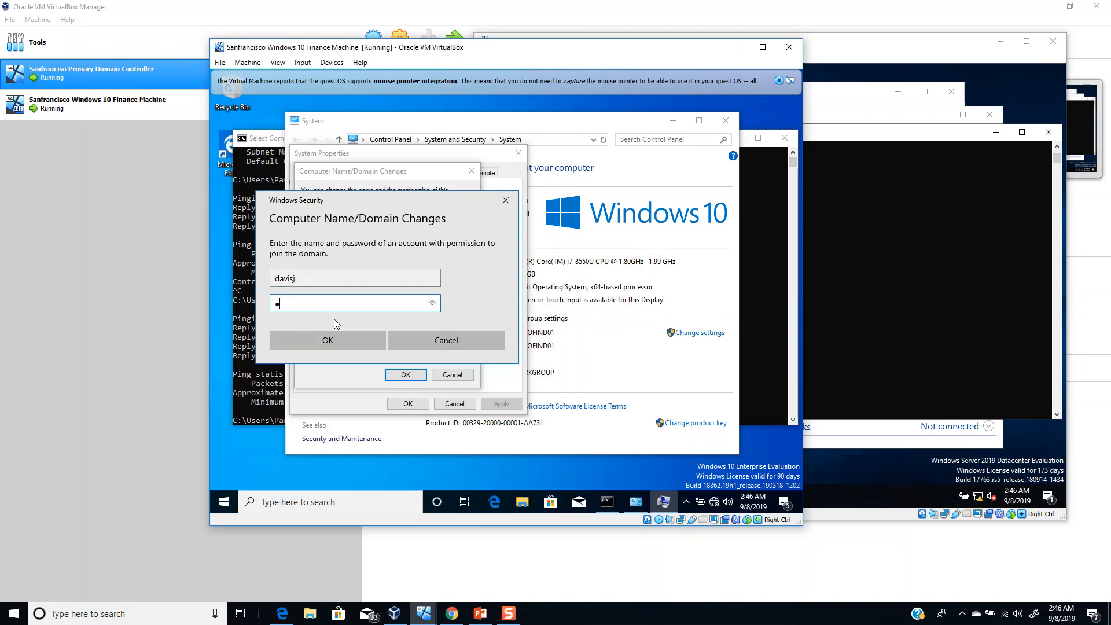
{"action": "key", "text": "Return"}
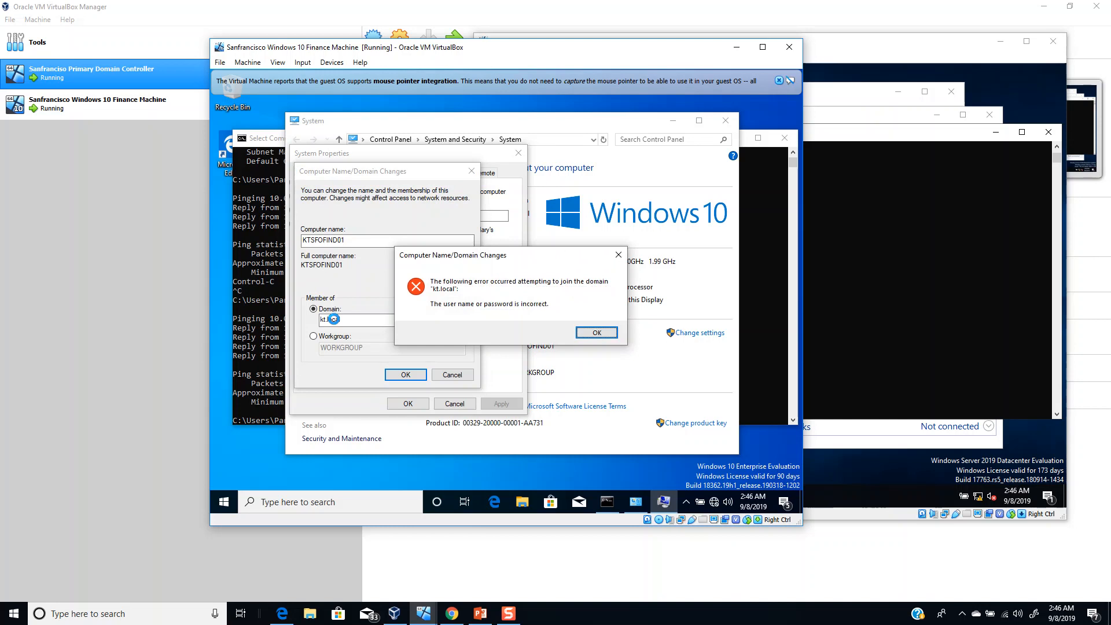
{"action": "key", "text": "Return"}
- Authorize the domain join with the administrator account and its password
{"action": "key", "text": "Return"}
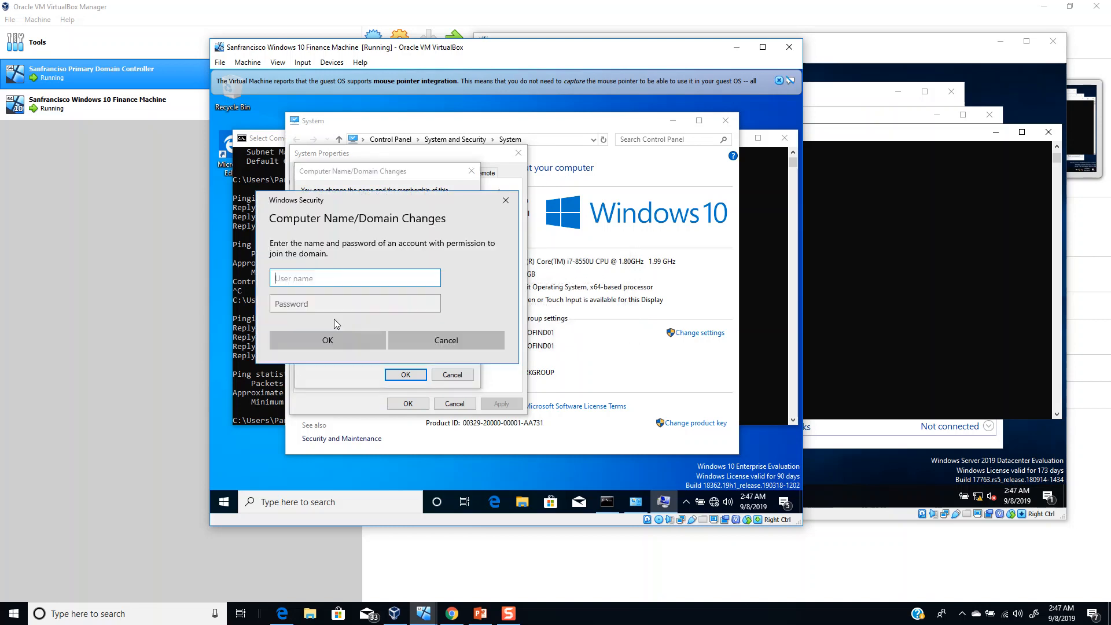
{"action": "type", "text": "administrator"}
{"action": "key", "text": "Tab"}
{"action": "type", "text": "•••••"}
{"action": "key", "text": "Return"}
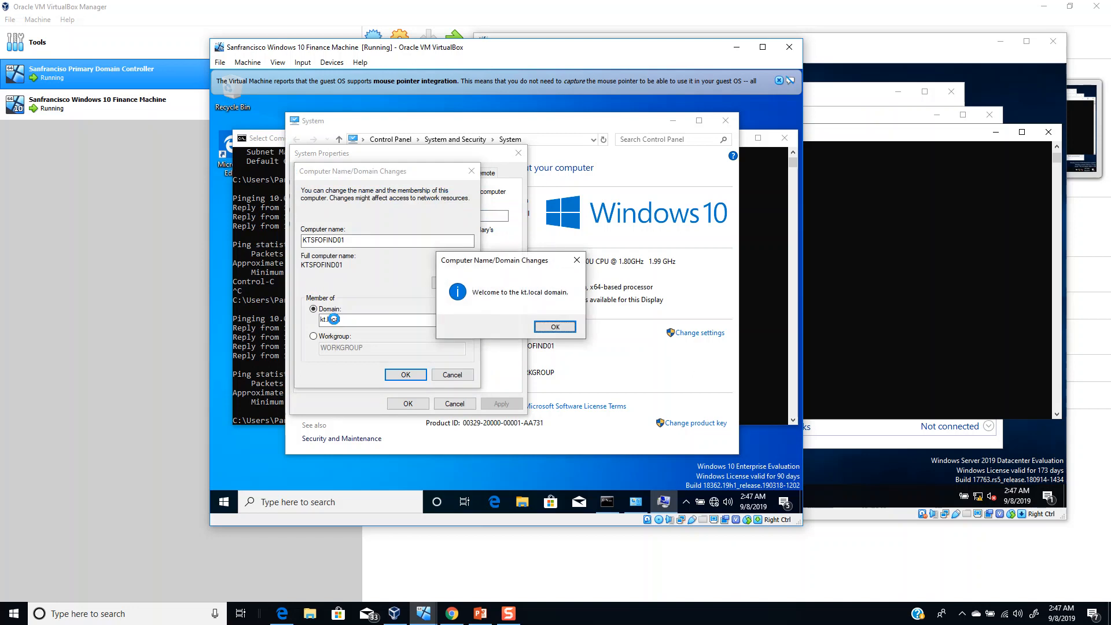
- Acknowledge the kt.local welcome and restart notices, close System Properties, and restart now
{"action": "left_click", "coordinate": [557, 327]}
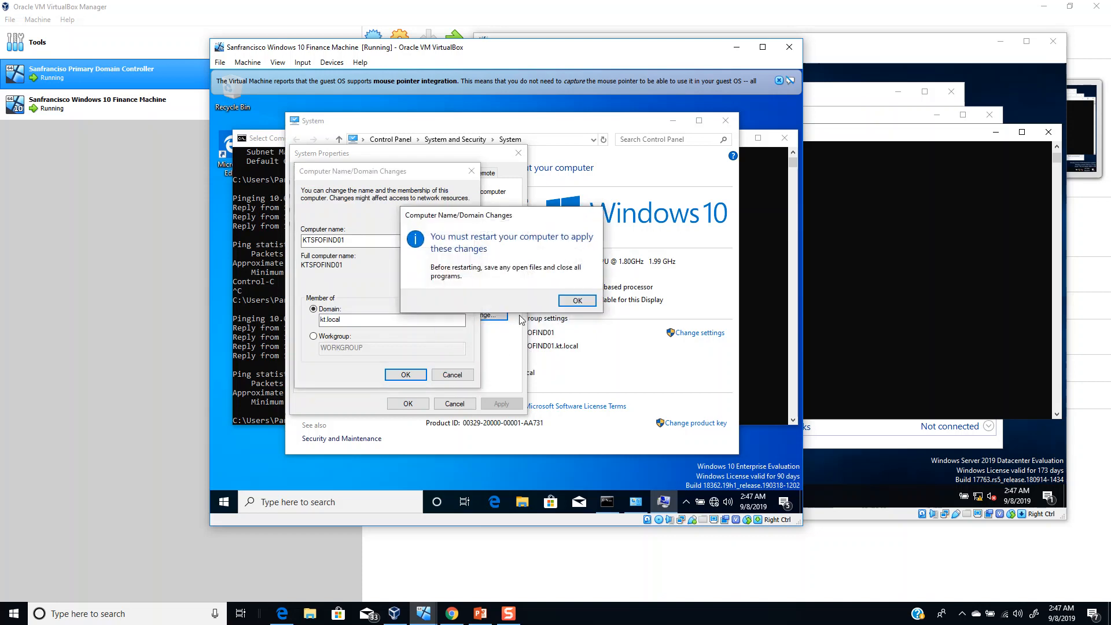
{"action": "left_click", "coordinate": [571, 299]}
{"action": "left_click", "coordinate": [407, 403]}
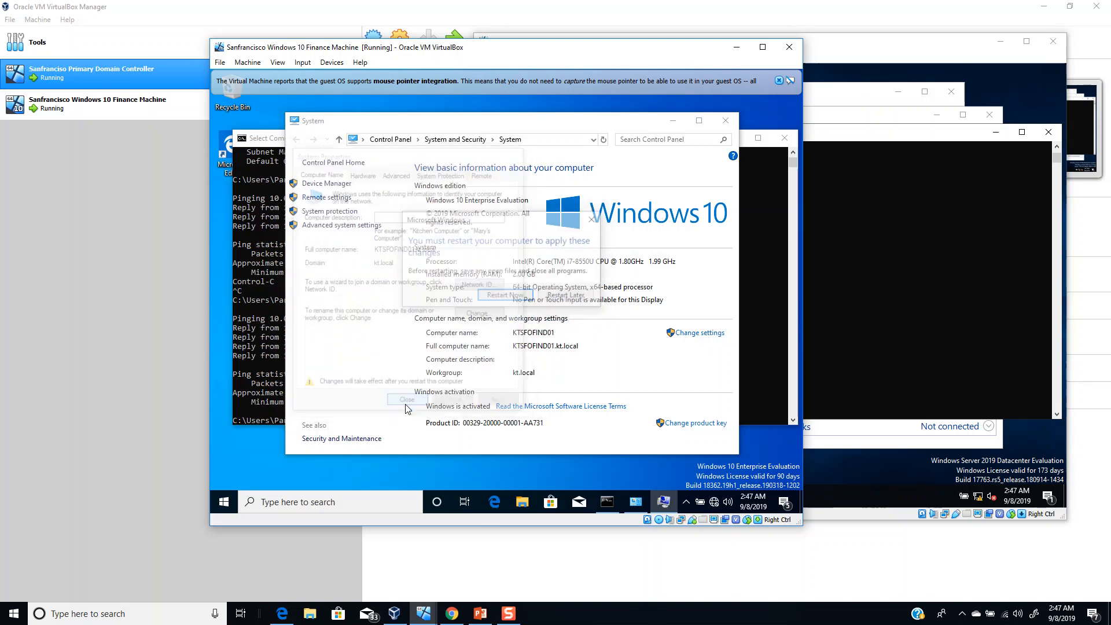
{"action": "left_click", "coordinate": [504, 296]}
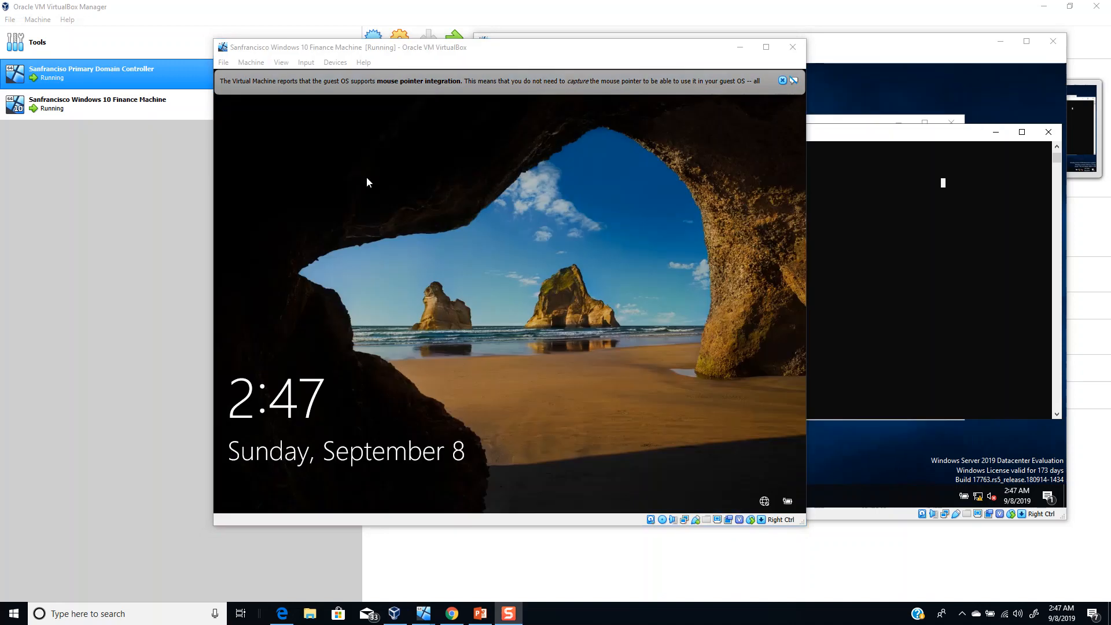
- Send Ctrl-Alt-Del to the VM through Input > Keyboard to reach sign-in
{"action": "left_click", "coordinate": [306, 62]}
{"action": "mouse_move", "coordinate": [315, 76]}
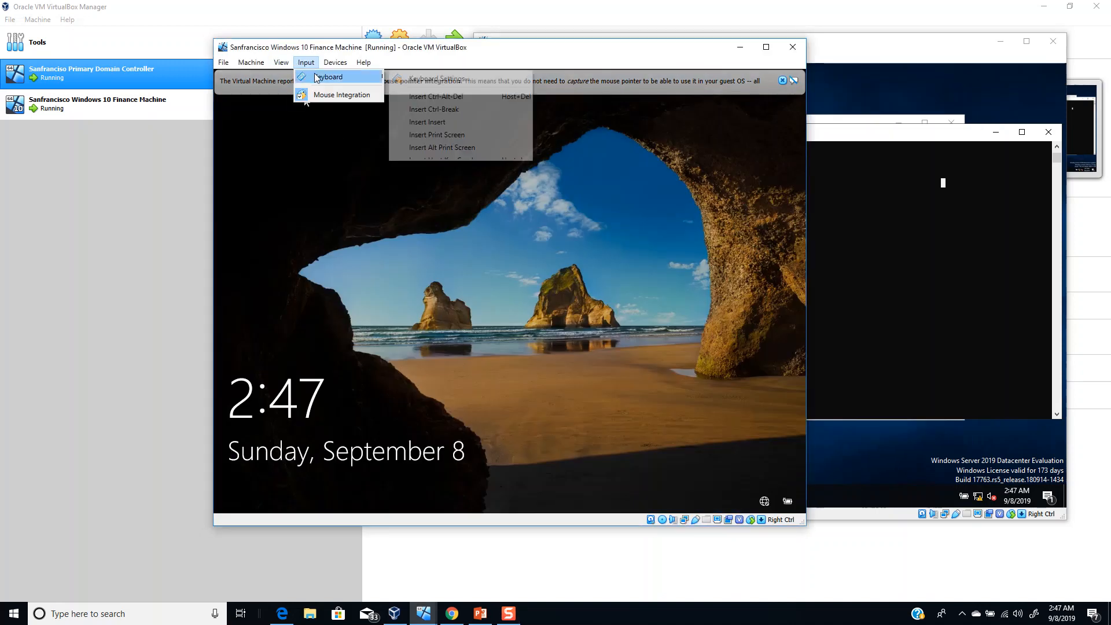
{"action": "left_click", "coordinate": [435, 96]}
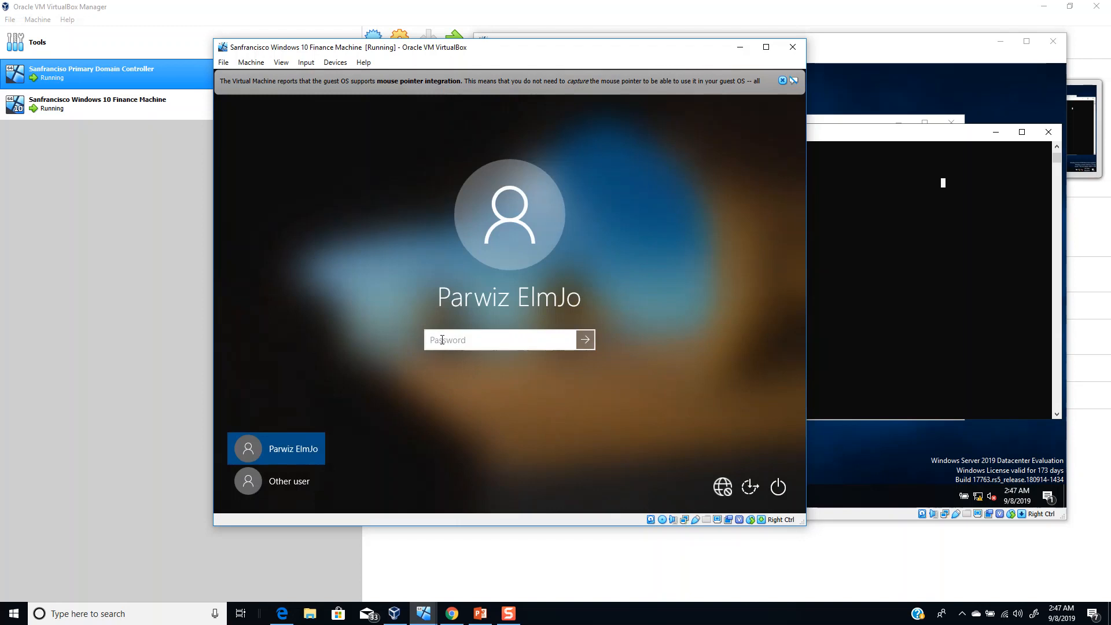
- Enter the domain user's name and password under Other user
{"action": "left_click", "coordinate": [281, 486]}
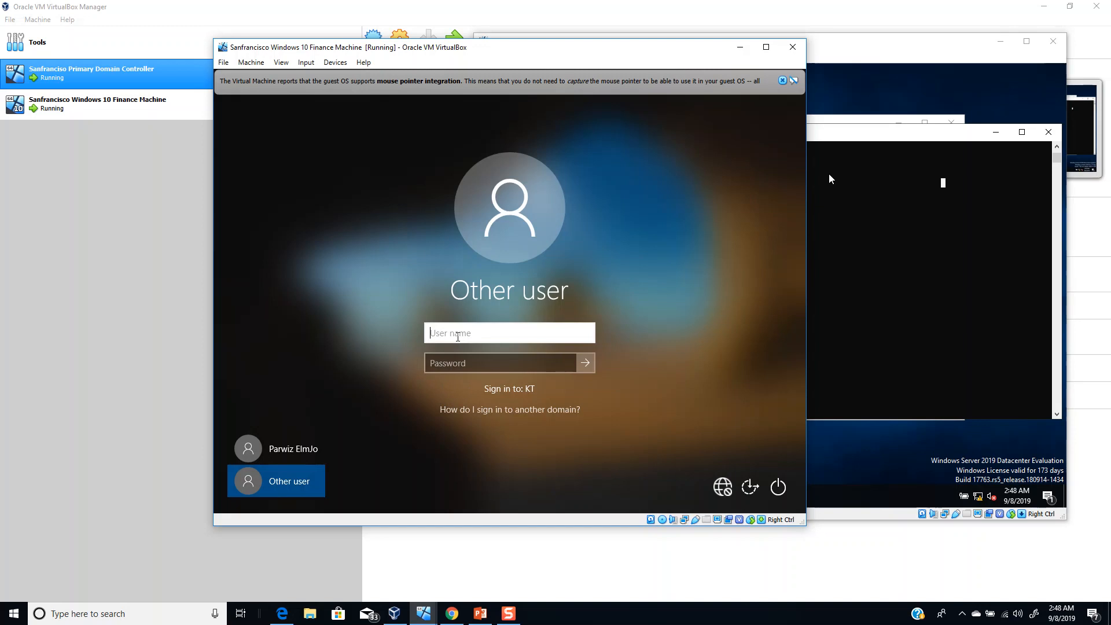
{"action": "key", "text": "Tab"}
{"action": "type", "text": "•••••••••••"}
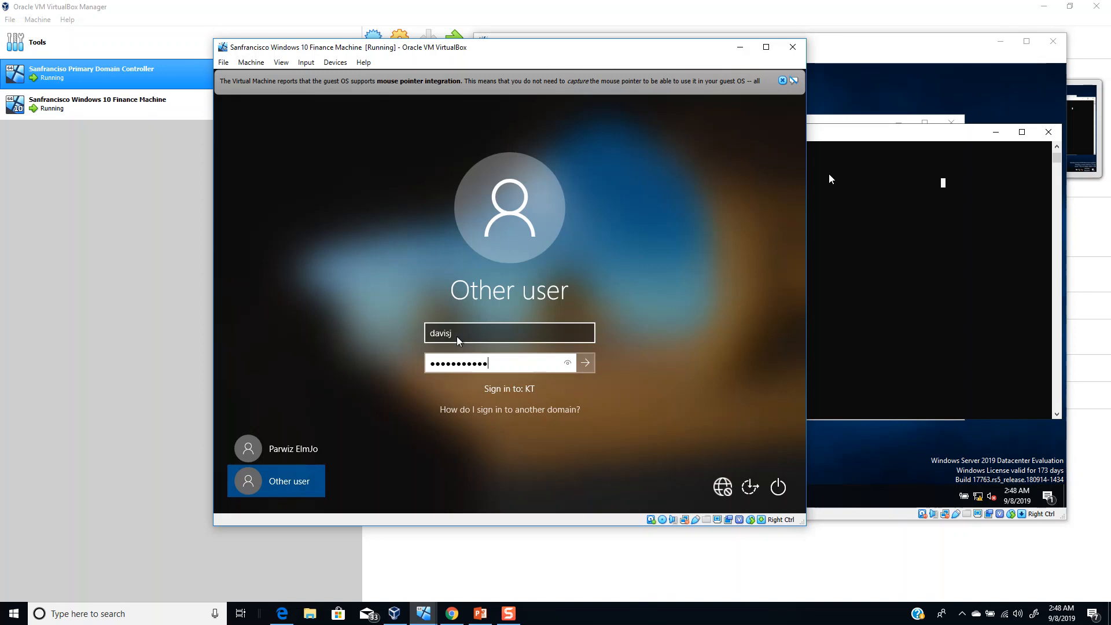
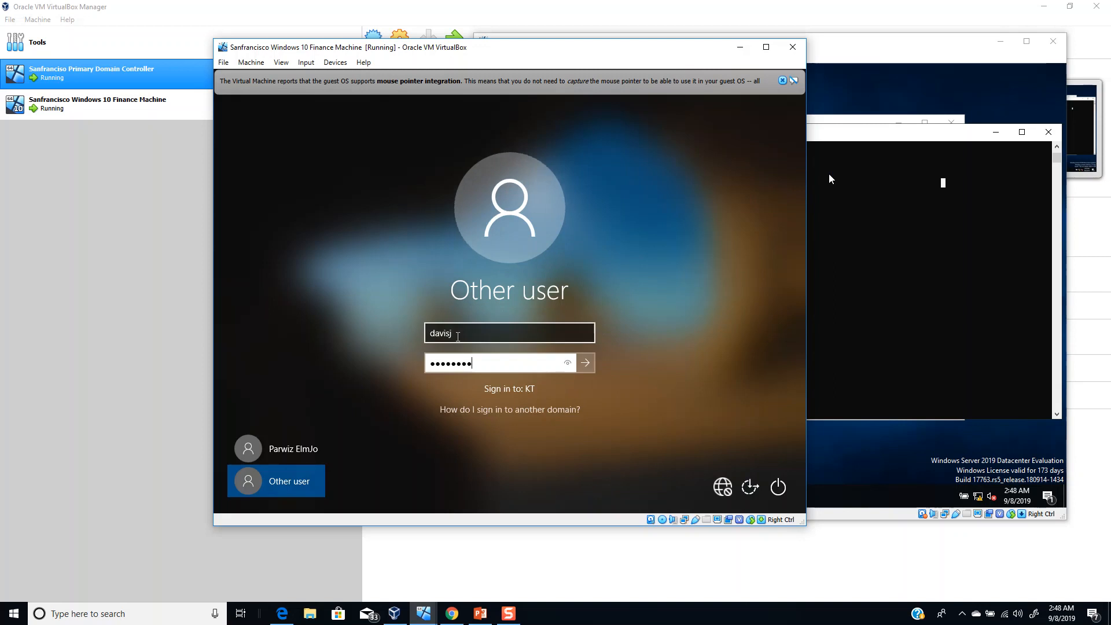
- Bring the Sanfrancisco Primary Domain Controller VM window in front of the Windows 10 VM
{"action": "left_click", "coordinate": [829, 179]}
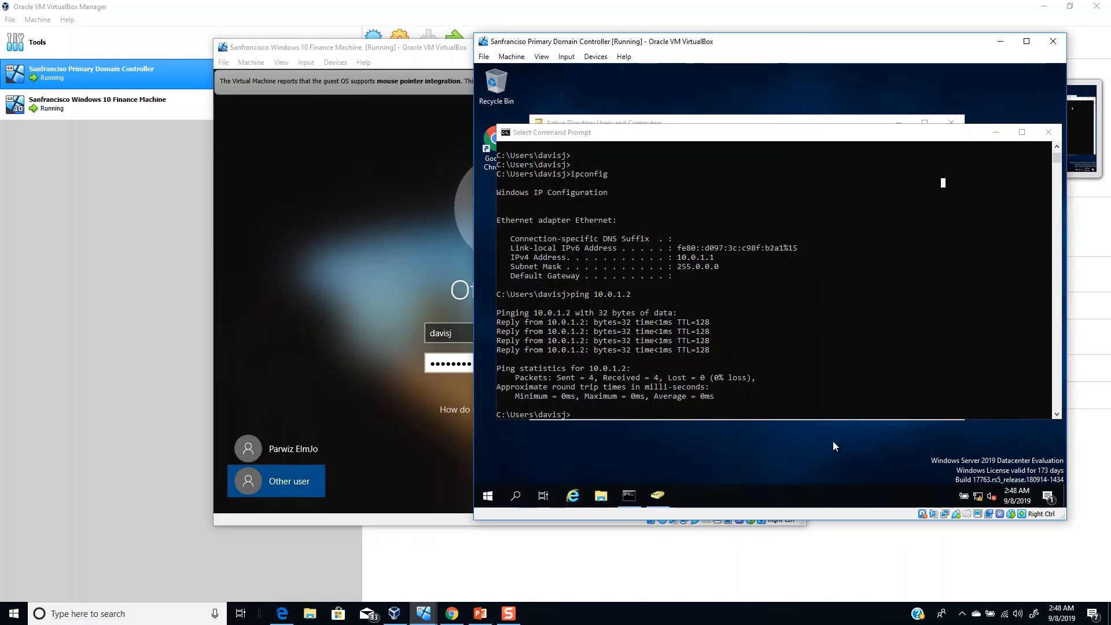
- In Active Directory Users and Computers, open kt.local > Knowledge Trains > HR > Users
{"action": "left_click", "coordinate": [657, 495]}
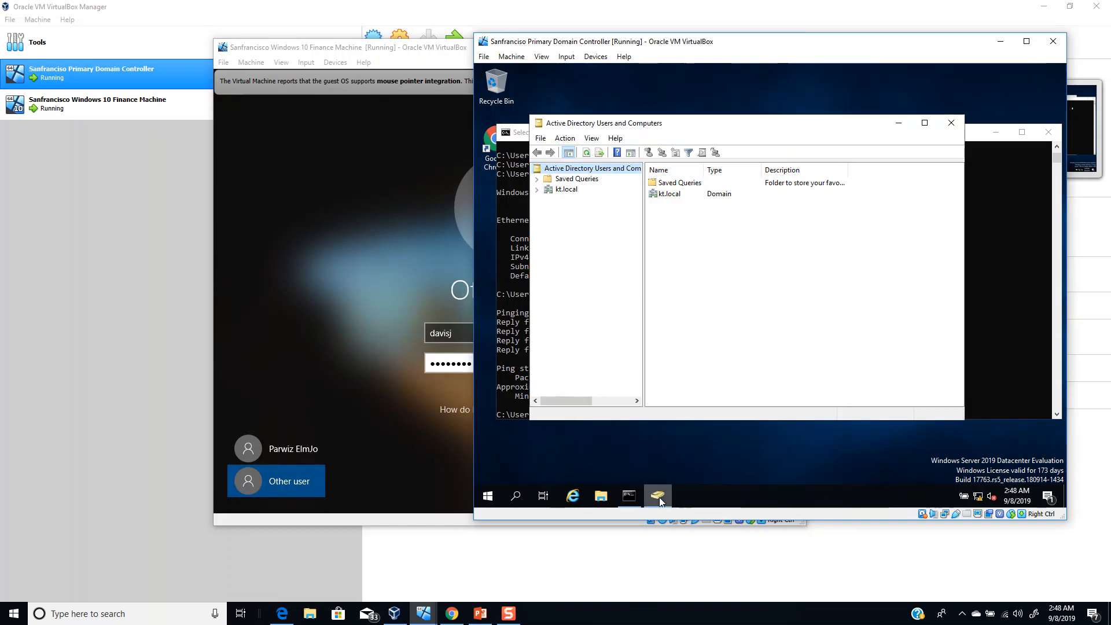
{"action": "left_click", "coordinate": [569, 187]}
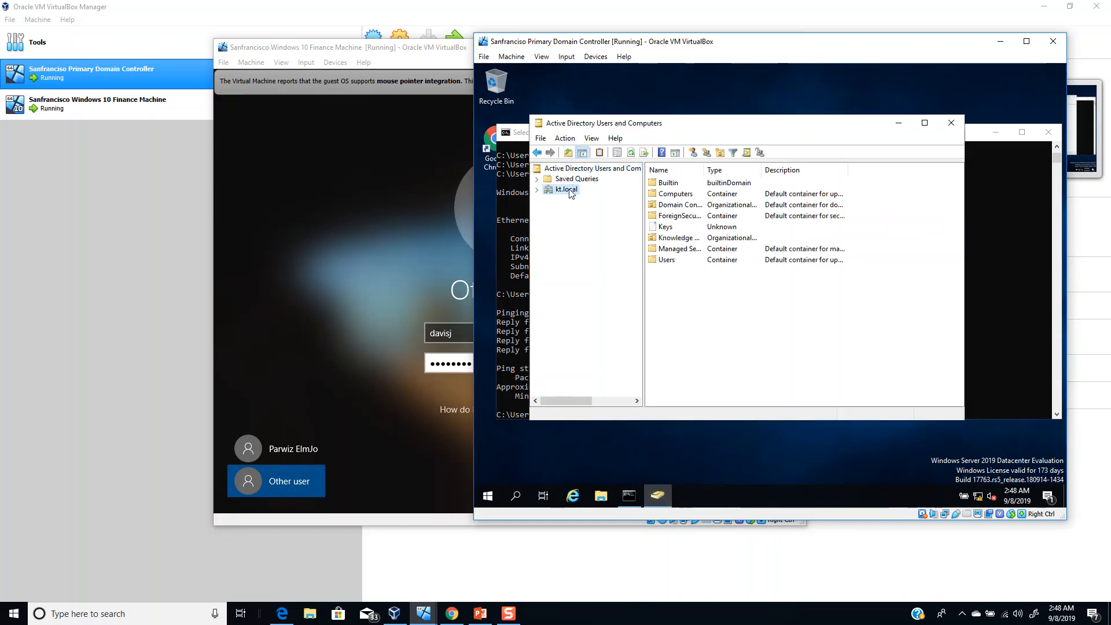
{"action": "double_click", "coordinate": [677, 239]}
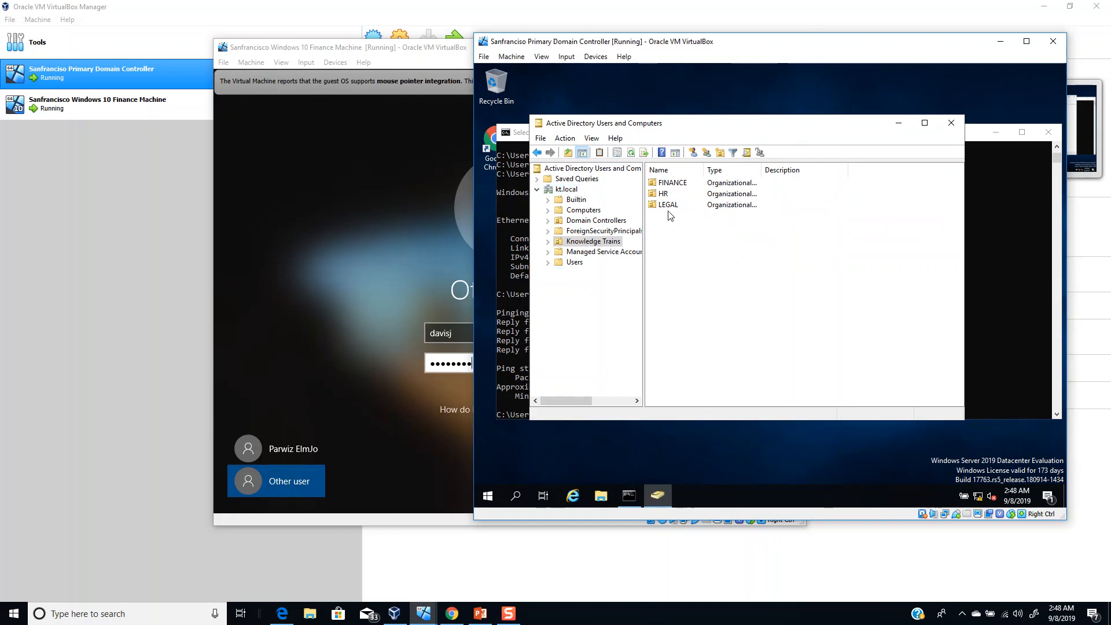
{"action": "double_click", "coordinate": [666, 182]}
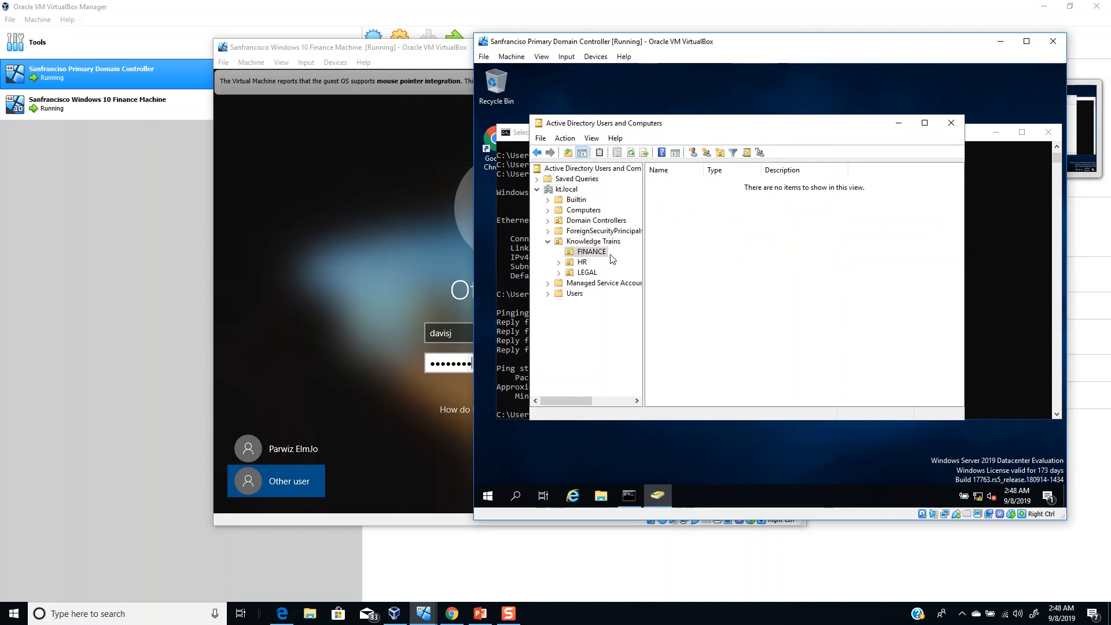
{"action": "double_click", "coordinate": [581, 263]}
{"action": "left_click", "coordinate": [668, 195]}
{"action": "double_click", "coordinate": [667, 194]}
- Start a Reset Password on the first HR user and dismiss the password mismatch error
{"action": "right_click", "coordinate": [672, 185]}
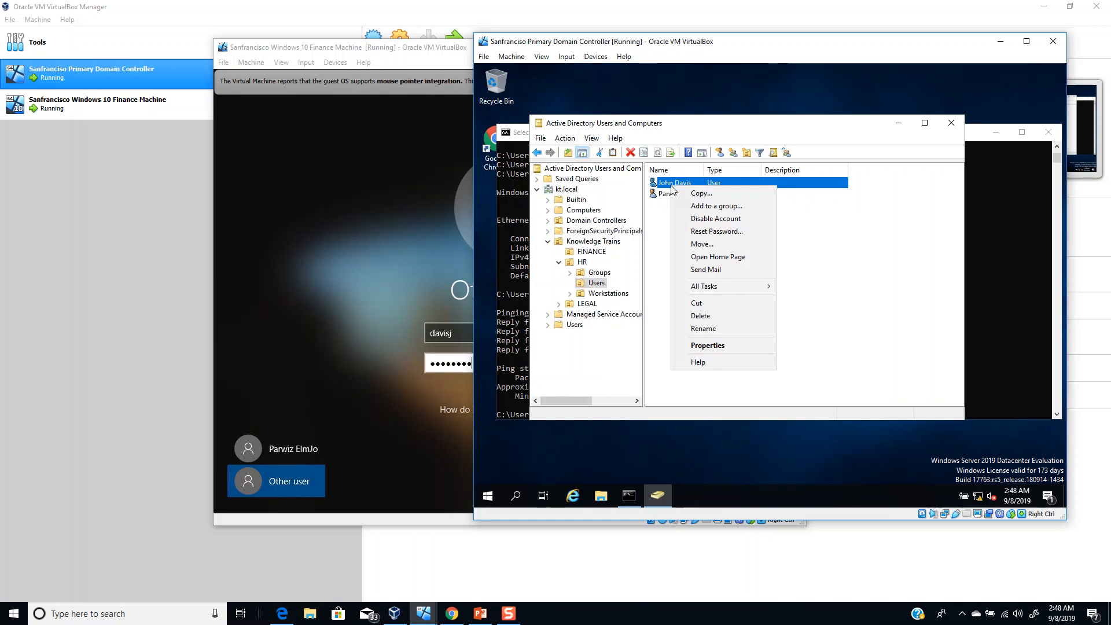
{"action": "left_click", "coordinate": [702, 233]}
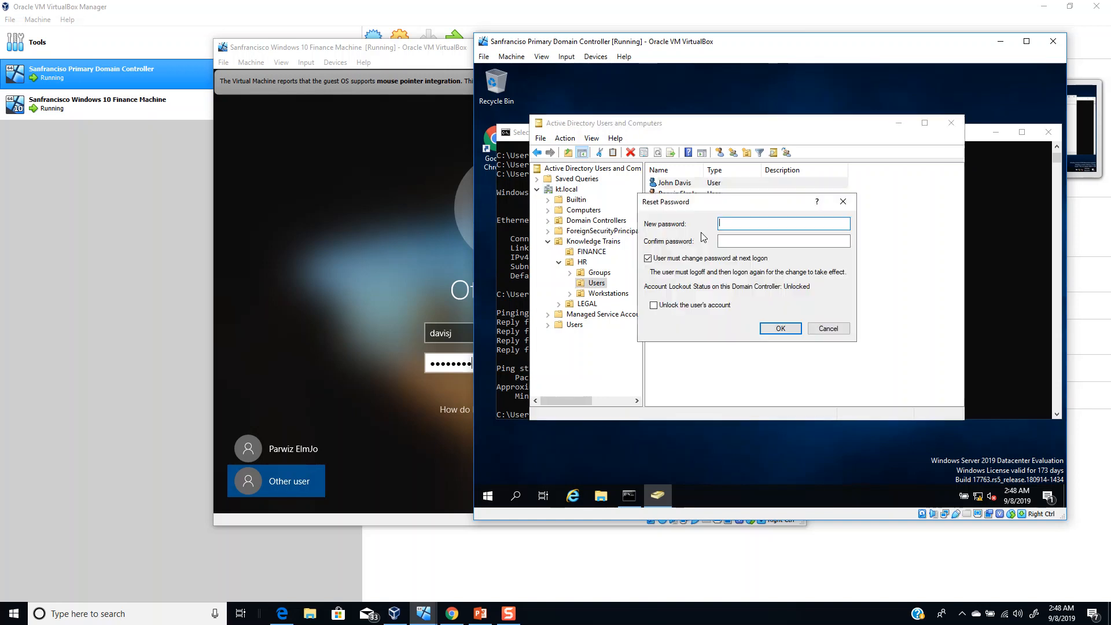
{"action": "type", "text": "Password1!!"}
{"action": "key", "text": "Tab"}
{"action": "type", "text": "Password1!!"}
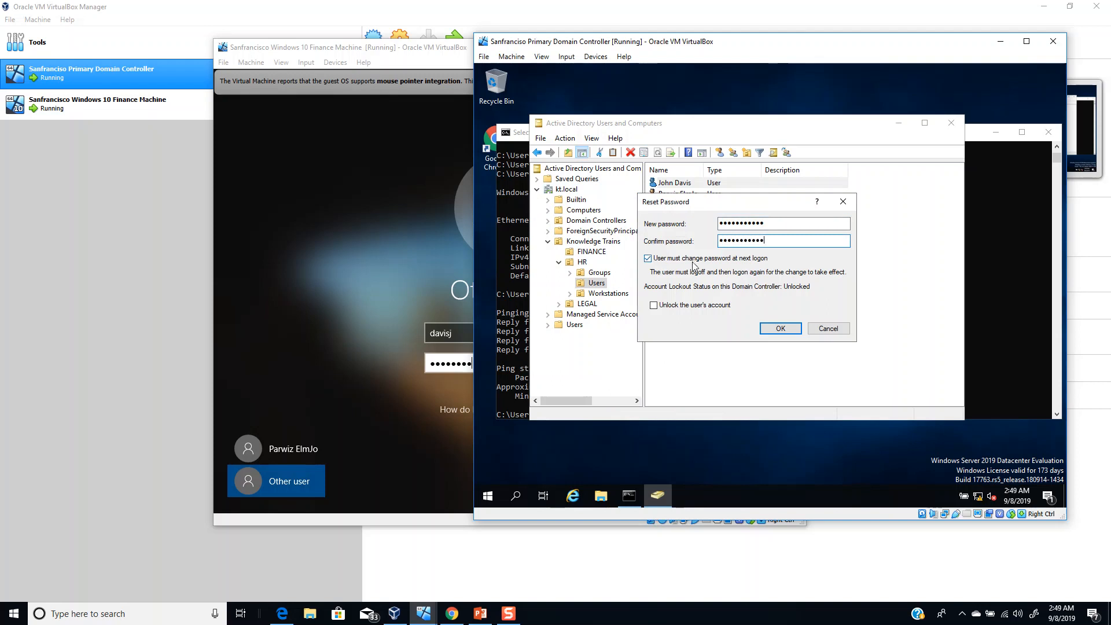
{"action": "left_click", "coordinate": [774, 330]}
{"action": "left_click", "coordinate": [861, 321]}
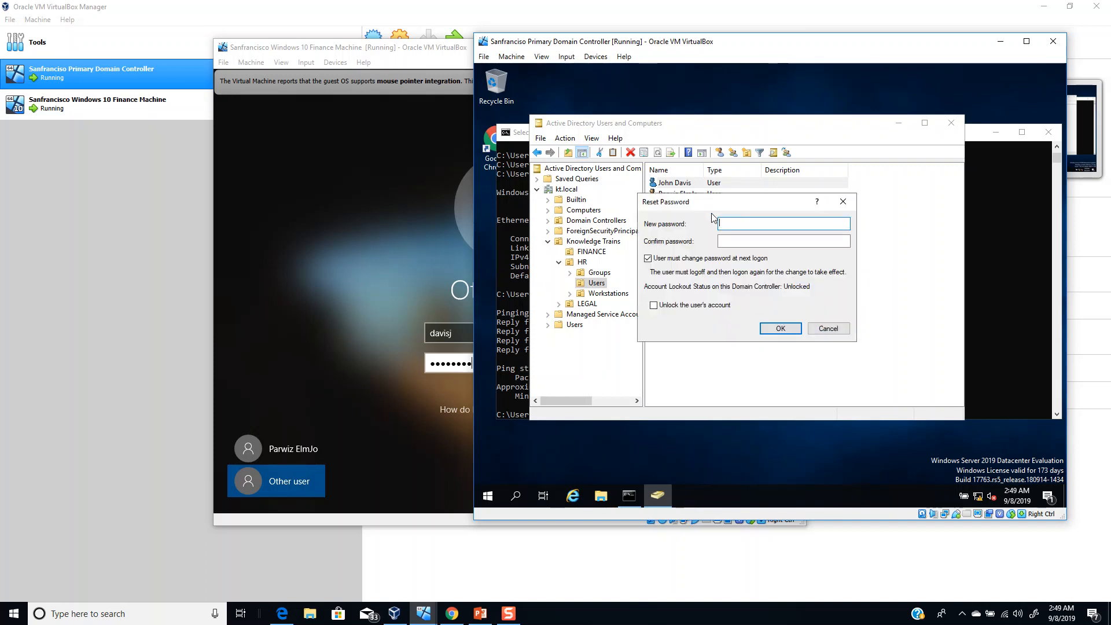
- Enter matching new passwords to complete the reset, then return to the Finance VM
{"action": "type", "text": "•••••••••••"}
{"action": "key", "text": "Tab"}
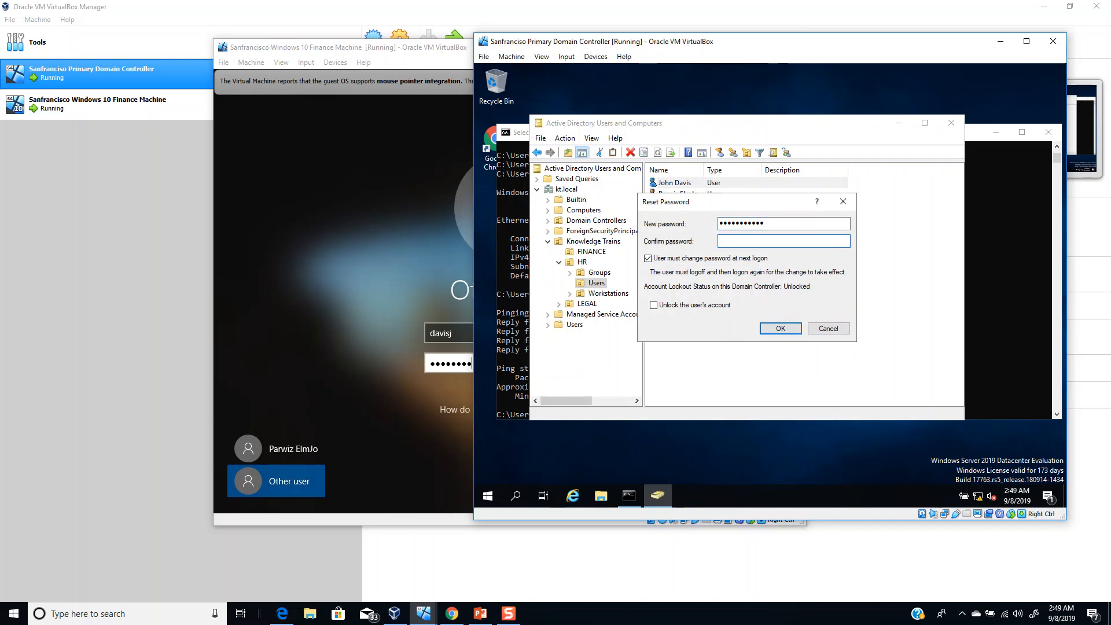
{"action": "type", "text": "•••••"}
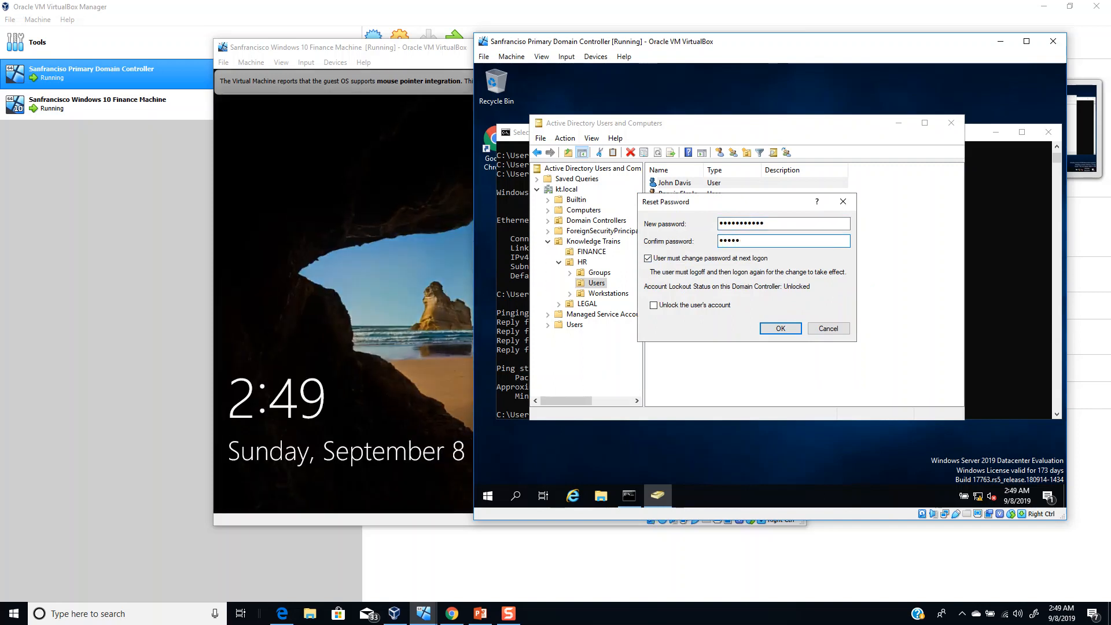
{"action": "key", "text": "BackSpace"}
{"action": "key", "text": "BackSpace"}
{"action": "key", "text": "BackSpace"}
{"action": "key", "text": "BackSpace"}
{"action": "key", "text": "BackSpace"}
{"action": "type", "text": "•••••••••••"}
{"action": "key", "text": "Return"}
{"action": "key", "text": "Return"}
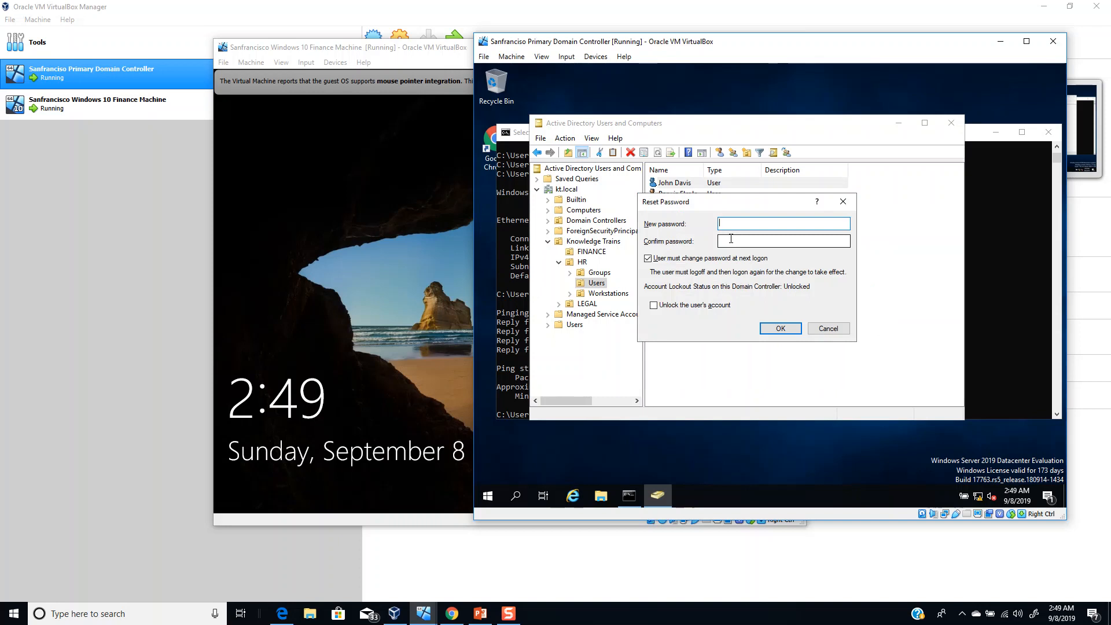
{"action": "type", "text": "•••••••••••"}
{"action": "key", "text": "Tab"}
{"action": "type", "text": "•••••••••••"}
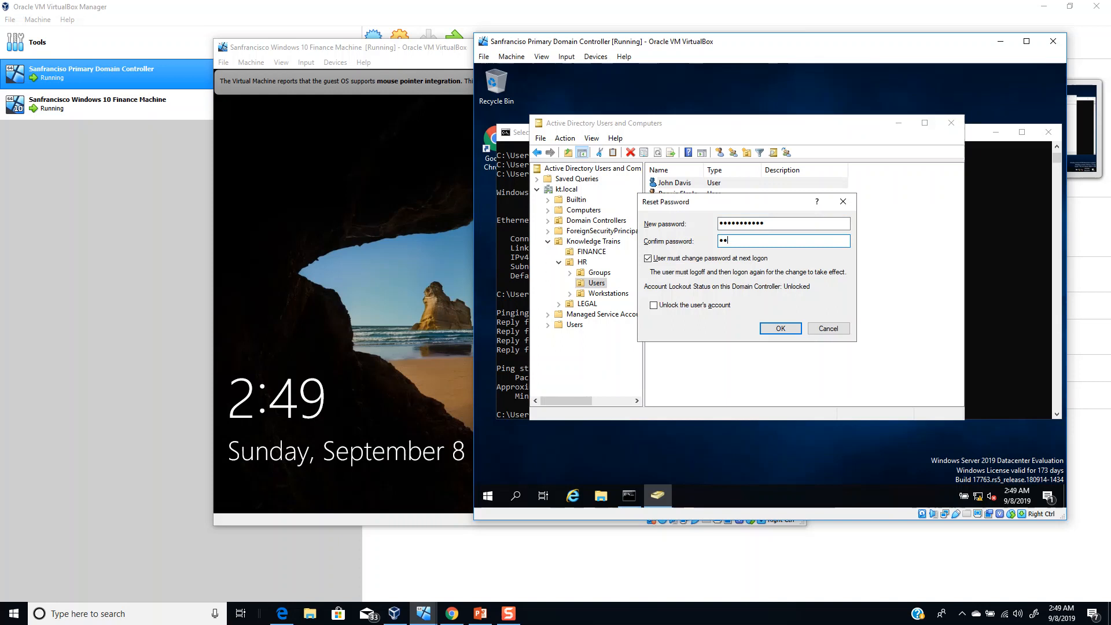
{"action": "type", "text": "•"}
{"action": "key", "text": "Return"}
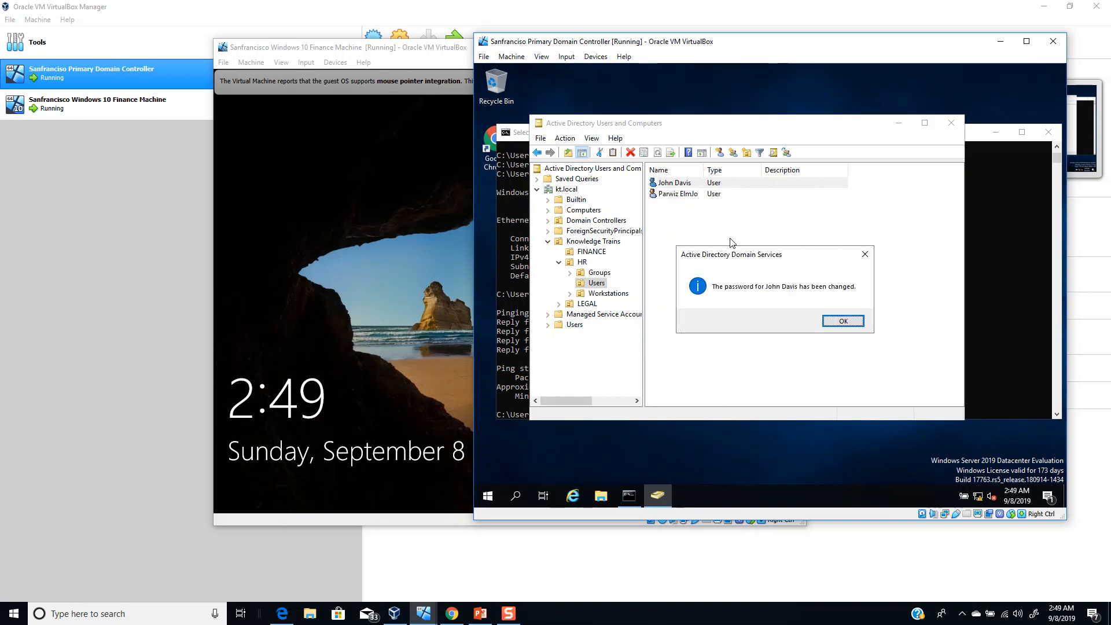
{"action": "key", "text": "Return"}
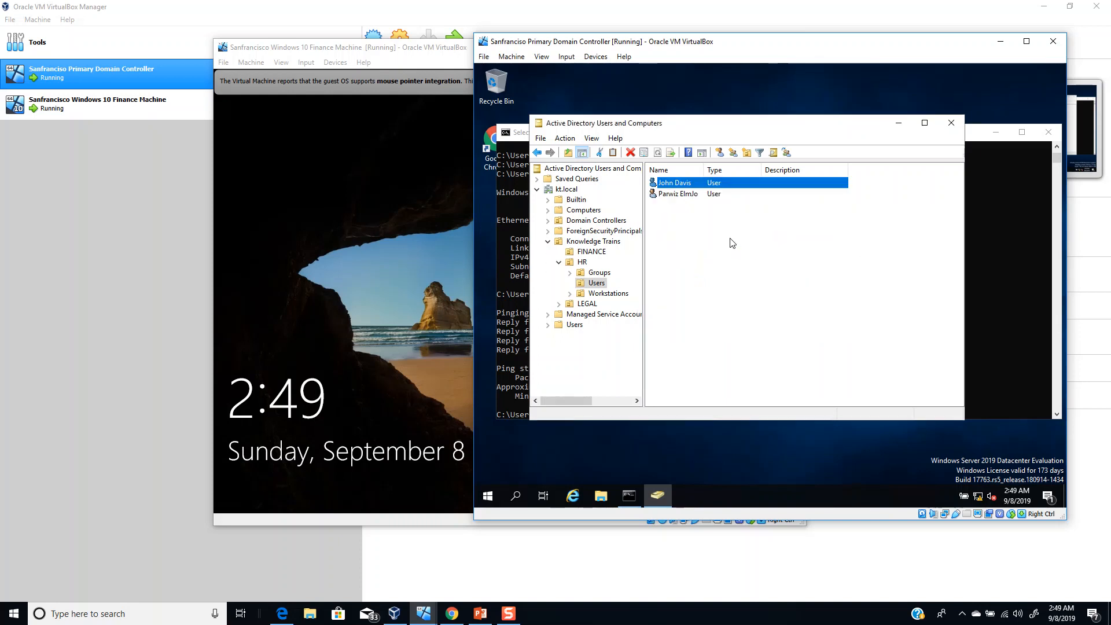
{"action": "left_click", "coordinate": [381, 328]}
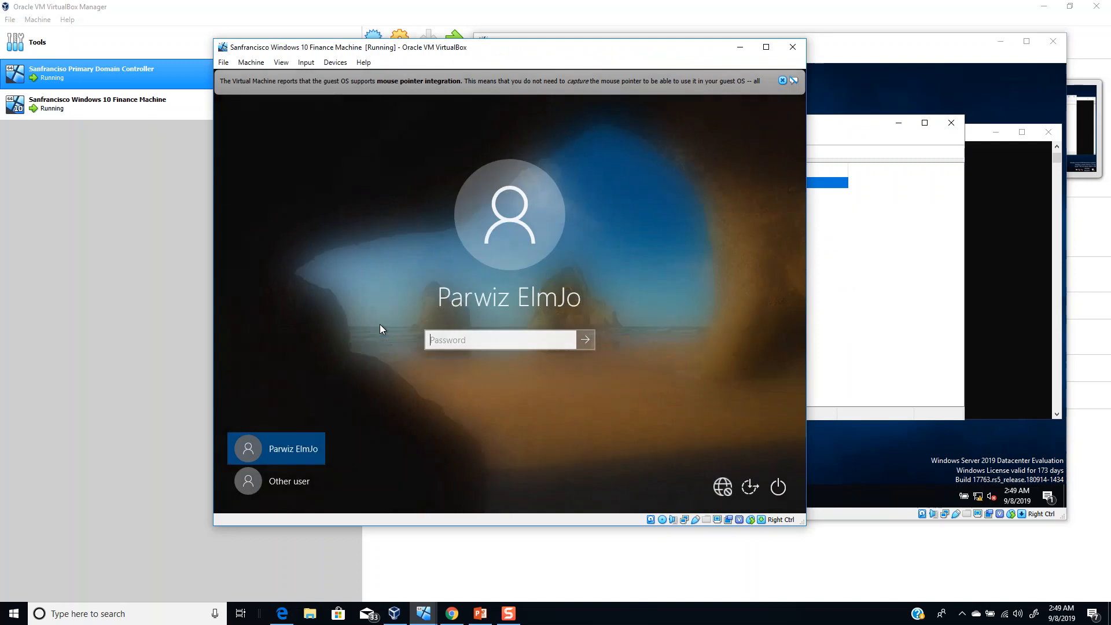
- Sign in under Other user with the corrected domain user name and initial password
{"action": "left_click", "coordinate": [288, 479]}
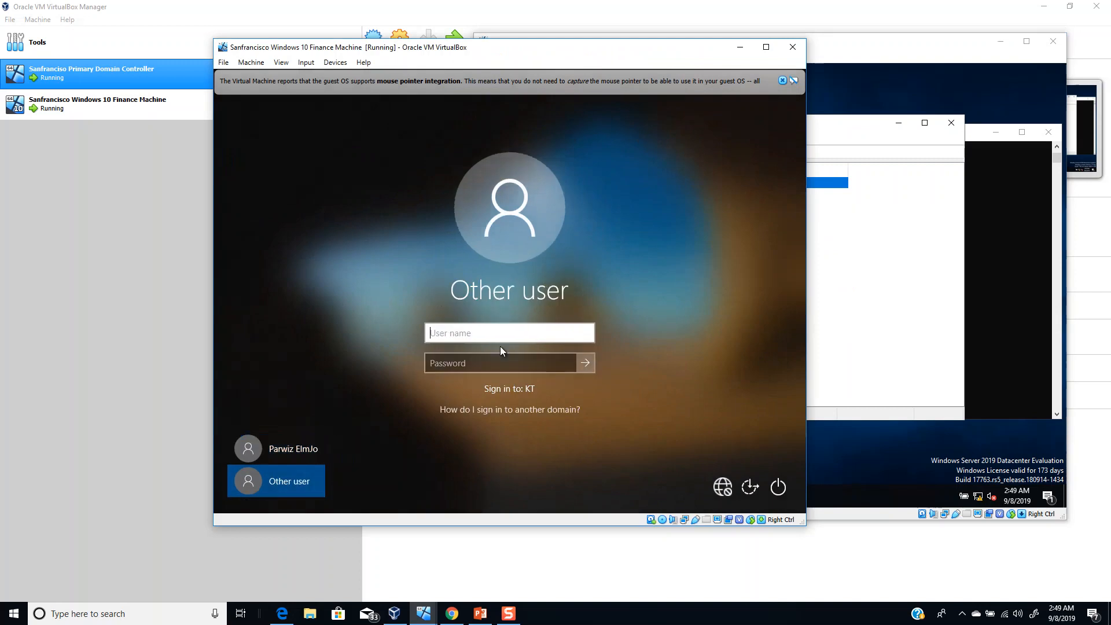
{"action": "key", "text": "Tab"}
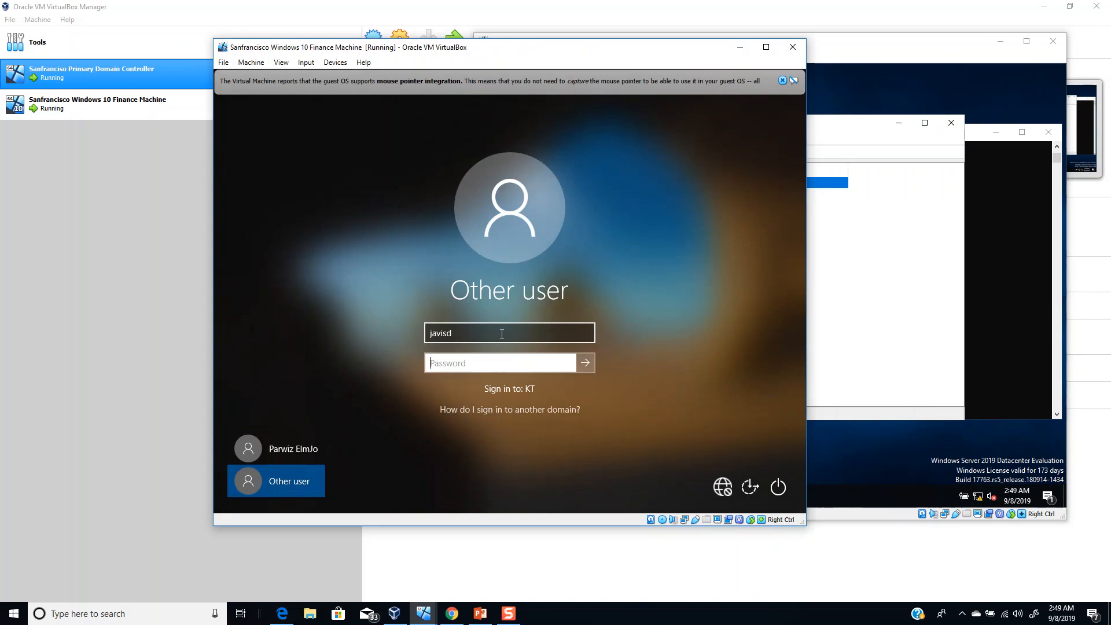
{"action": "left_click_drag", "start_coordinate": [502, 333], "coordinate": [418, 335]}
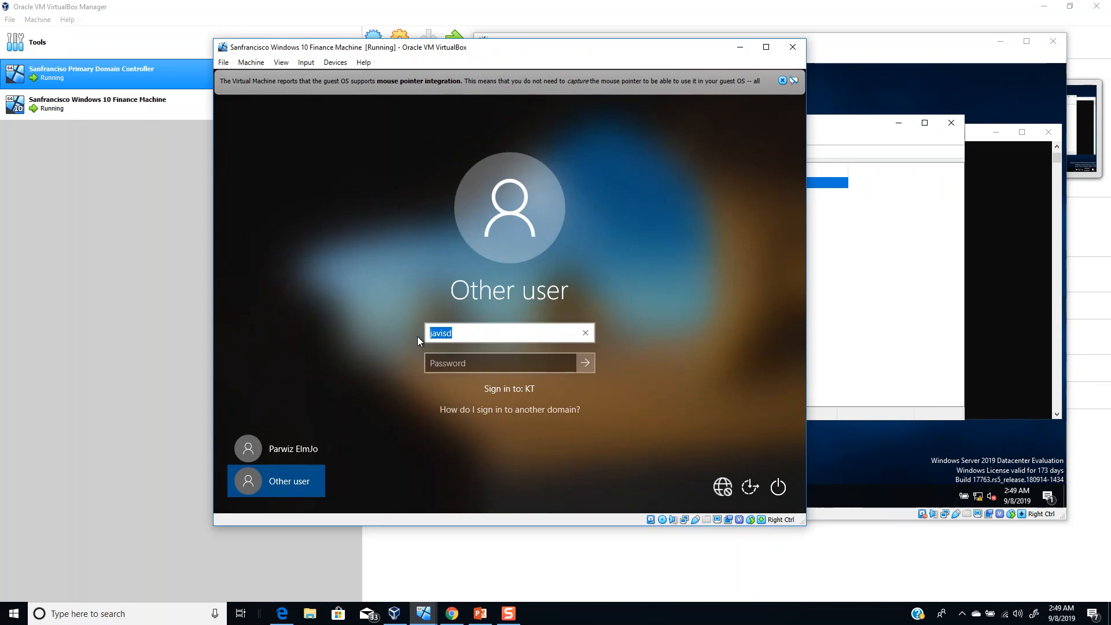
{"action": "key", "text": "Tab"}
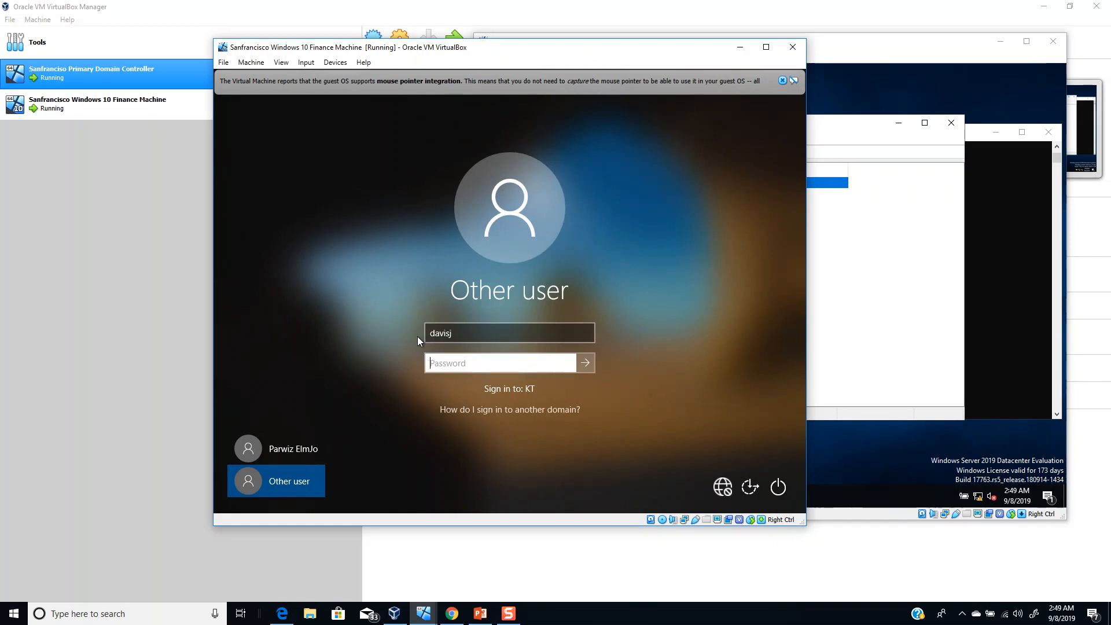
{"action": "type", "text": "••••••••••••"}
{"action": "key", "text": "Return"}
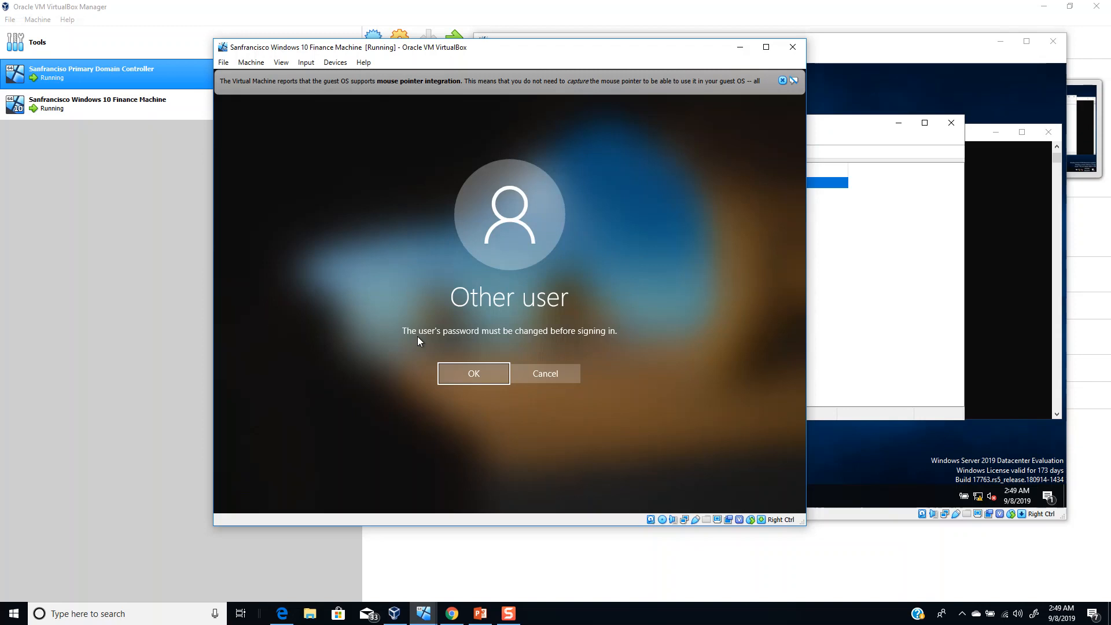
- Acknowledge the change-required notice, enter and confirm a new password, and accept the confirmation
{"action": "key", "text": "Return"}
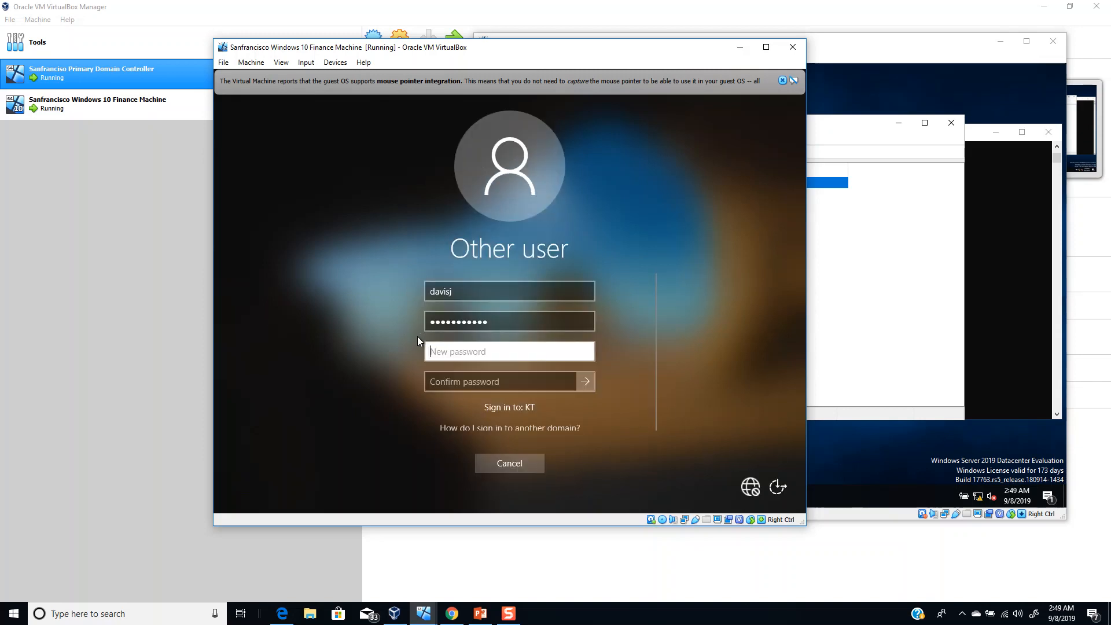
{"action": "type", "text": "••••••••••••"}
{"action": "key", "text": "Tab"}
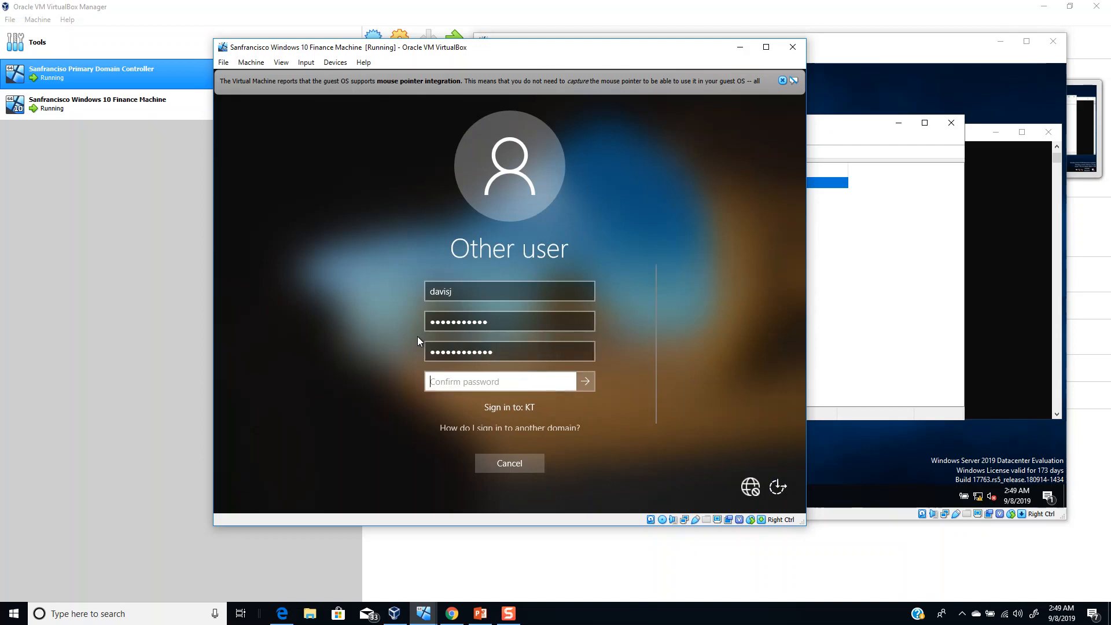
{"action": "type", "text": "•••••••••••"}
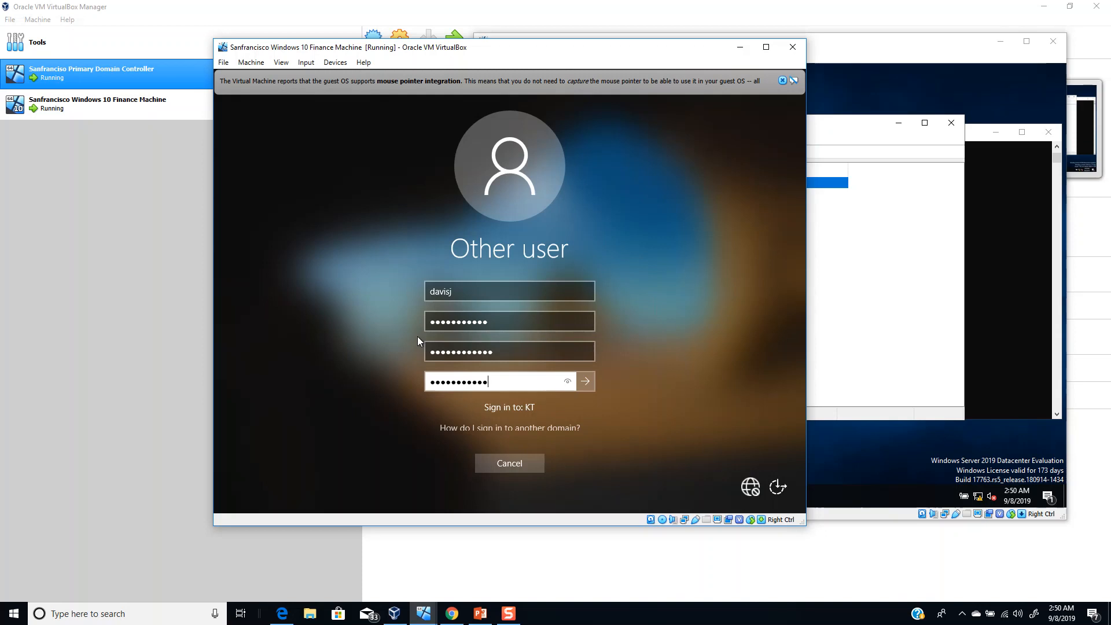
{"action": "key", "text": "BackSpace"}
{"action": "key", "text": "BackSpace"}
{"action": "key", "text": "BackSpace"}
{"action": "key", "text": "BackSpace"}
{"action": "key", "text": "BackSpace"}
{"action": "key", "text": "BackSpace"}
{"action": "key", "text": "BackSpace"}
{"action": "key", "text": "BackSpace"}
{"action": "key", "text": "BackSpace"}
{"action": "key", "text": "BackSpace"}
{"action": "key", "text": "BackSpace"}
{"action": "left_click", "coordinate": [432, 346]}
{"action": "left_click_drag", "start_coordinate": [432, 344], "coordinate": [511, 332]}
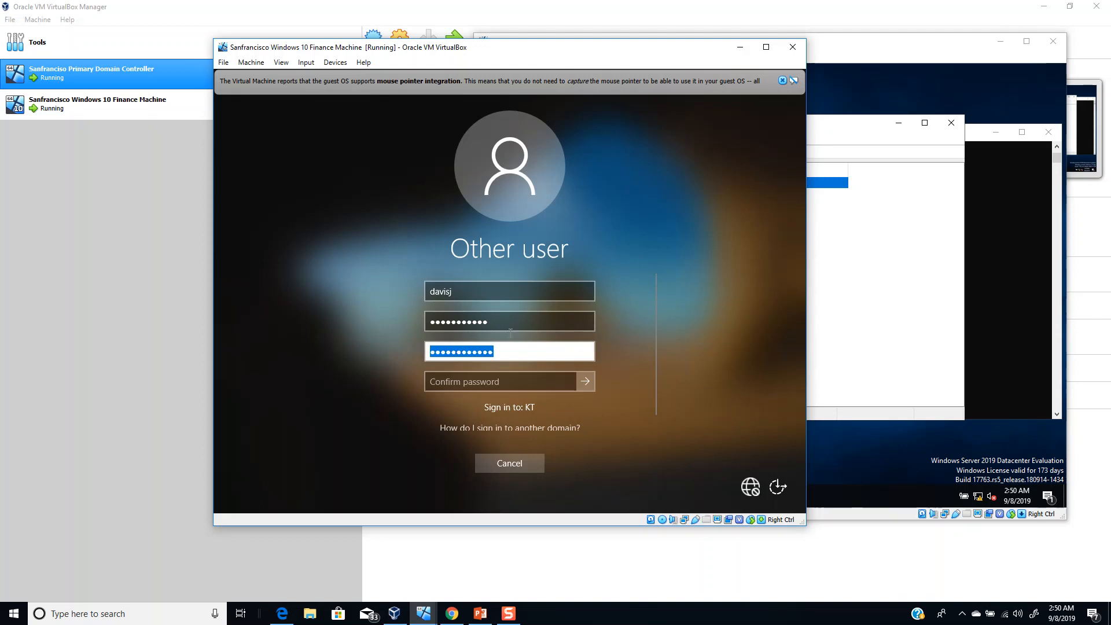
{"action": "type", "text": "••••"}
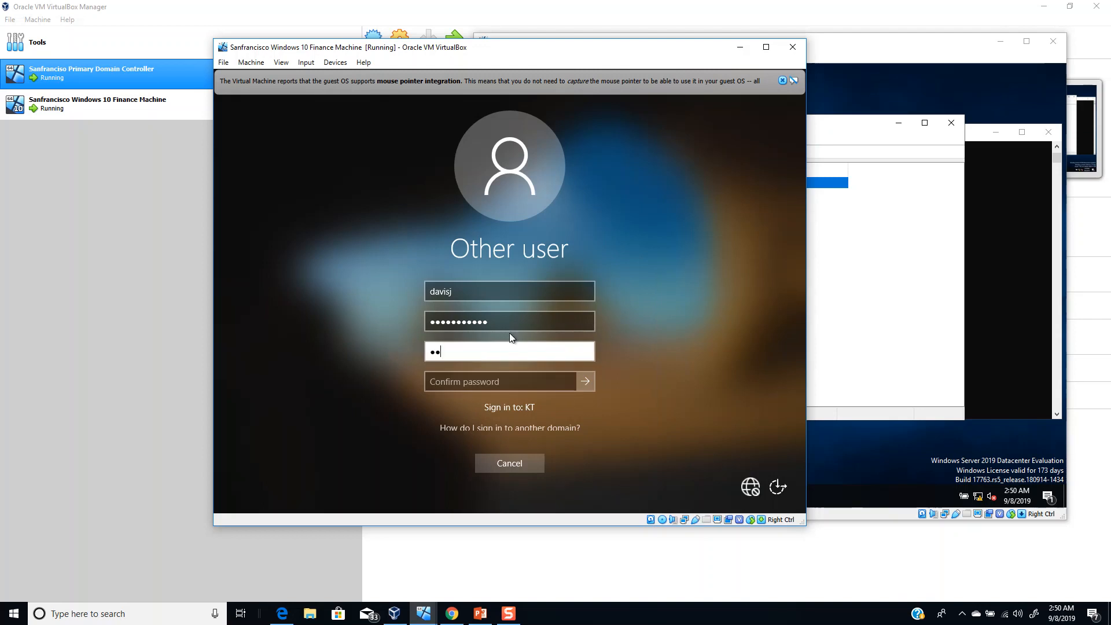
{"action": "type", "text": "•••••••••"}
{"action": "key", "text": "Tab"}
{"action": "type", "text": "•••••••••••••"}
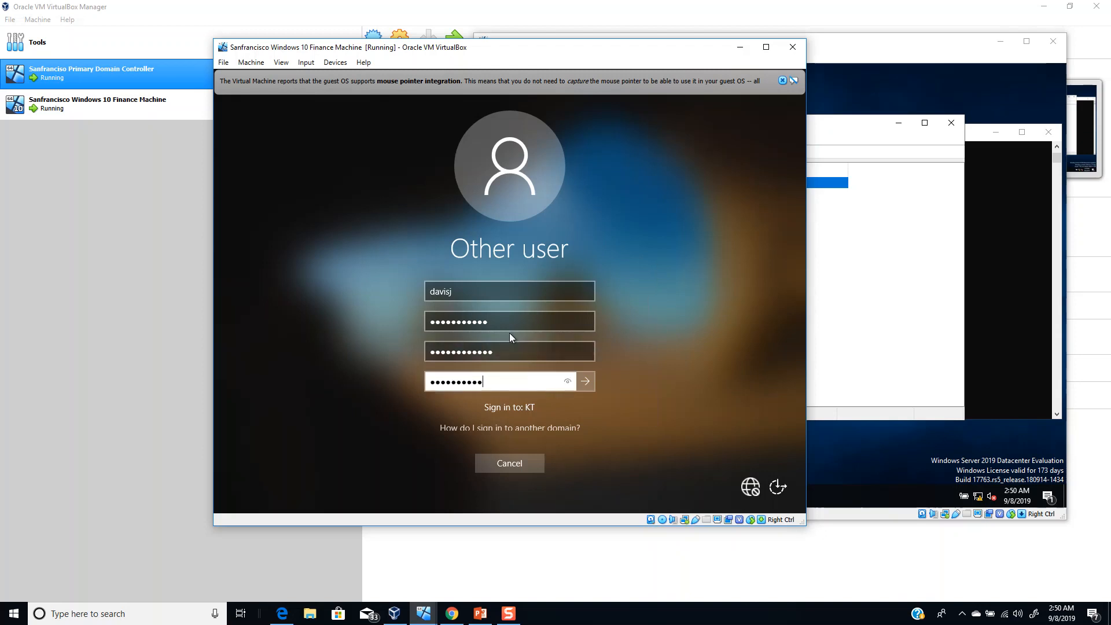
{"action": "key", "text": "Return"}
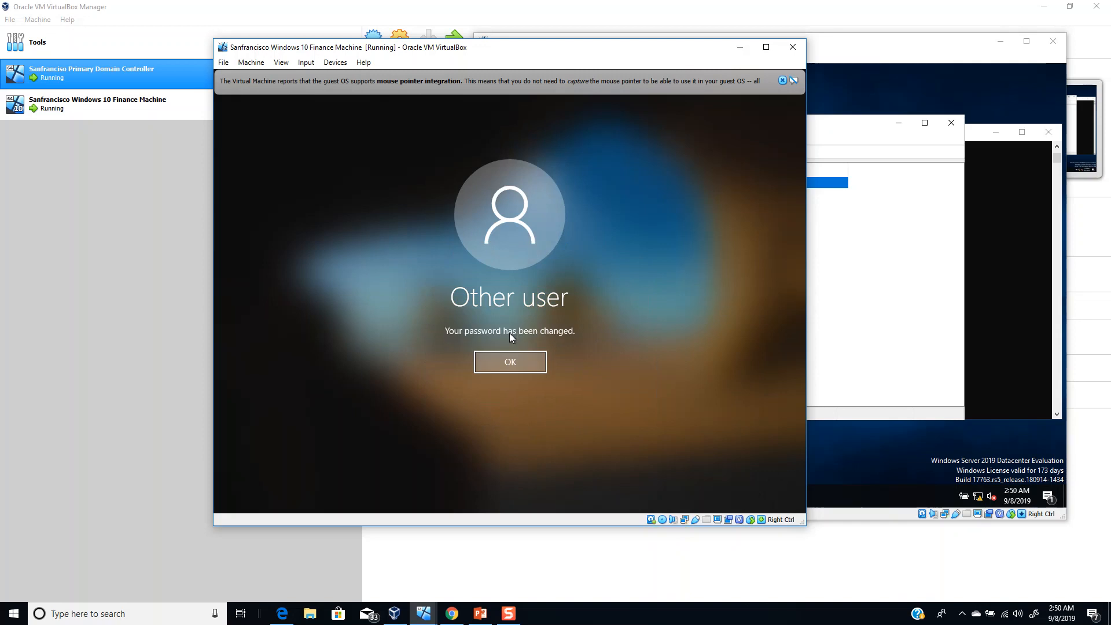
{"action": "left_click", "coordinate": [515, 366]}
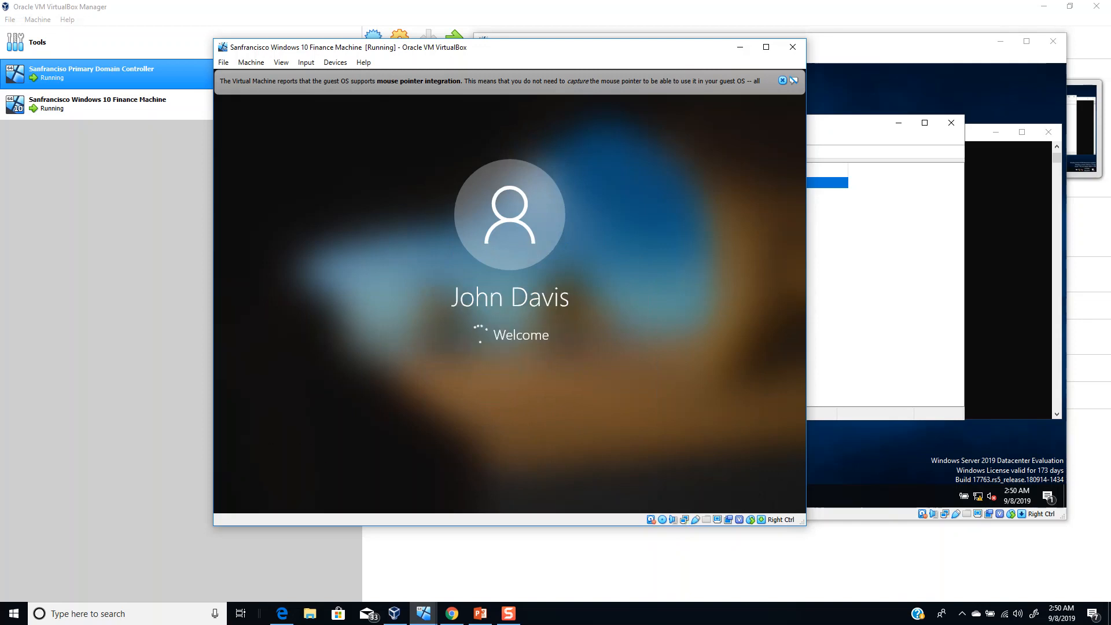
- On the domain controller, drag KTSFOFIND01 from Computers onto HR > Workstations and confirm the move
{"action": "left_click", "coordinate": [943, 292]}
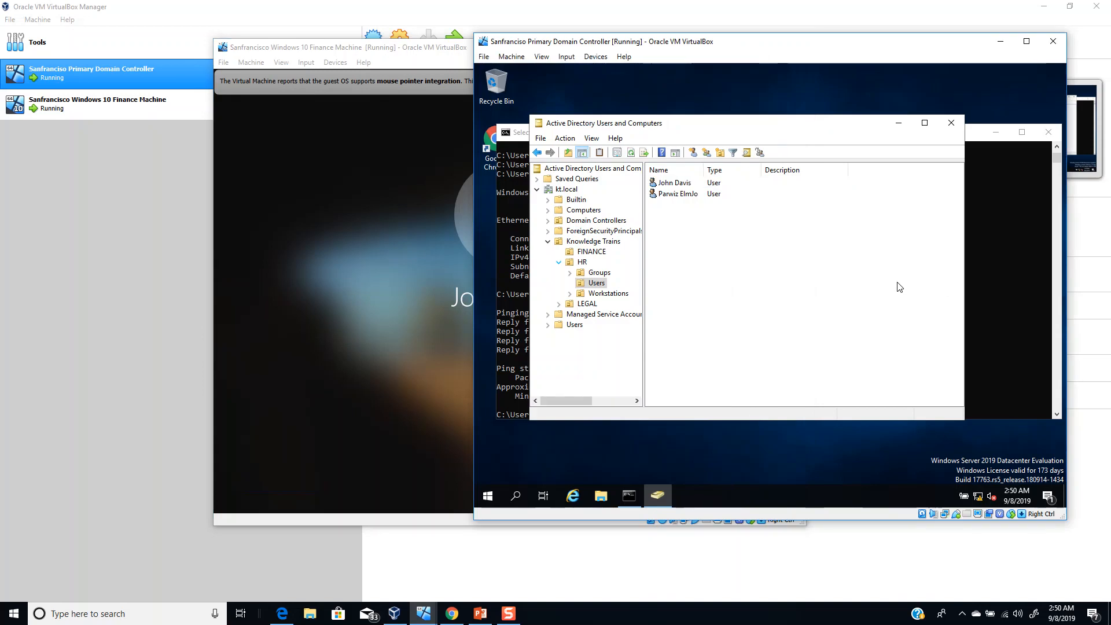
{"action": "left_click", "coordinate": [581, 210]}
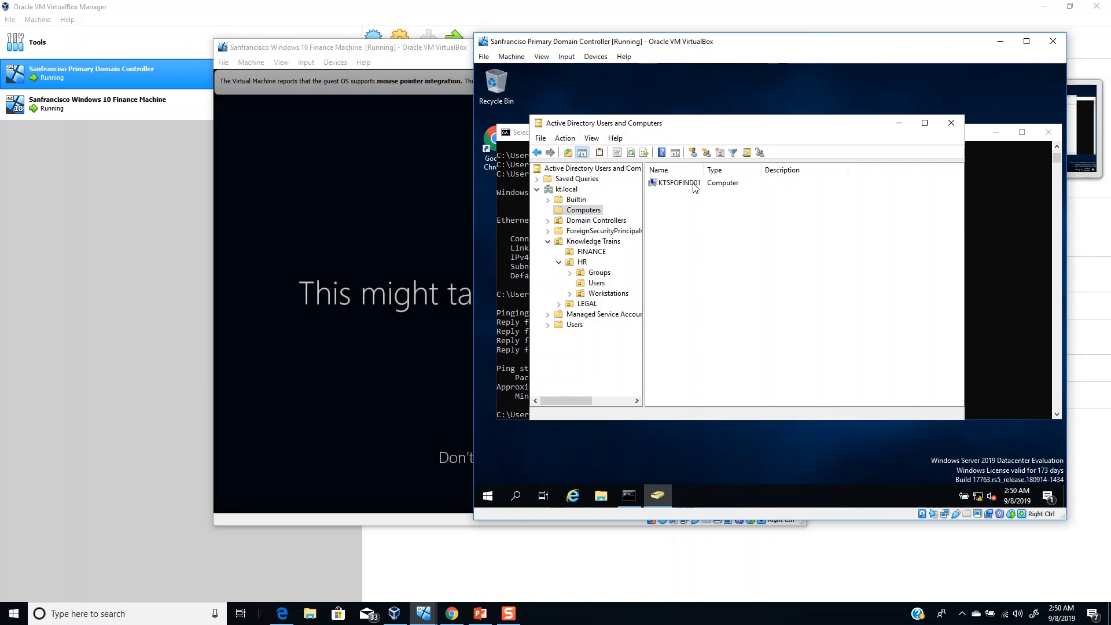
{"action": "left_click", "coordinate": [694, 184]}
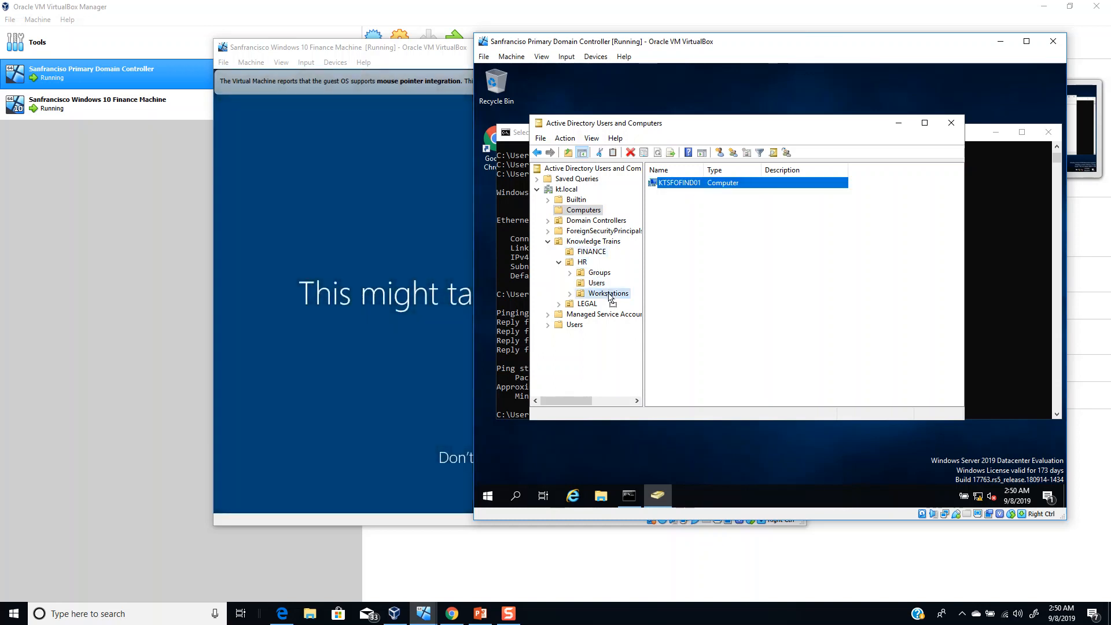
{"action": "left_click_drag", "start_coordinate": [609, 293], "coordinate": [608, 293]}
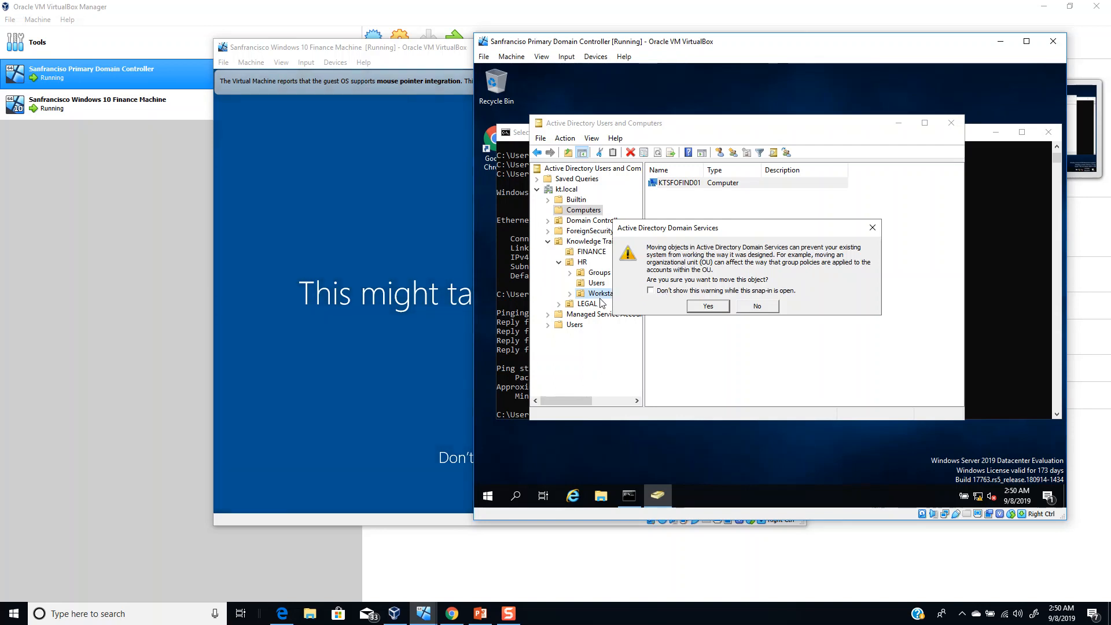
{"action": "left_click", "coordinate": [707, 307]}
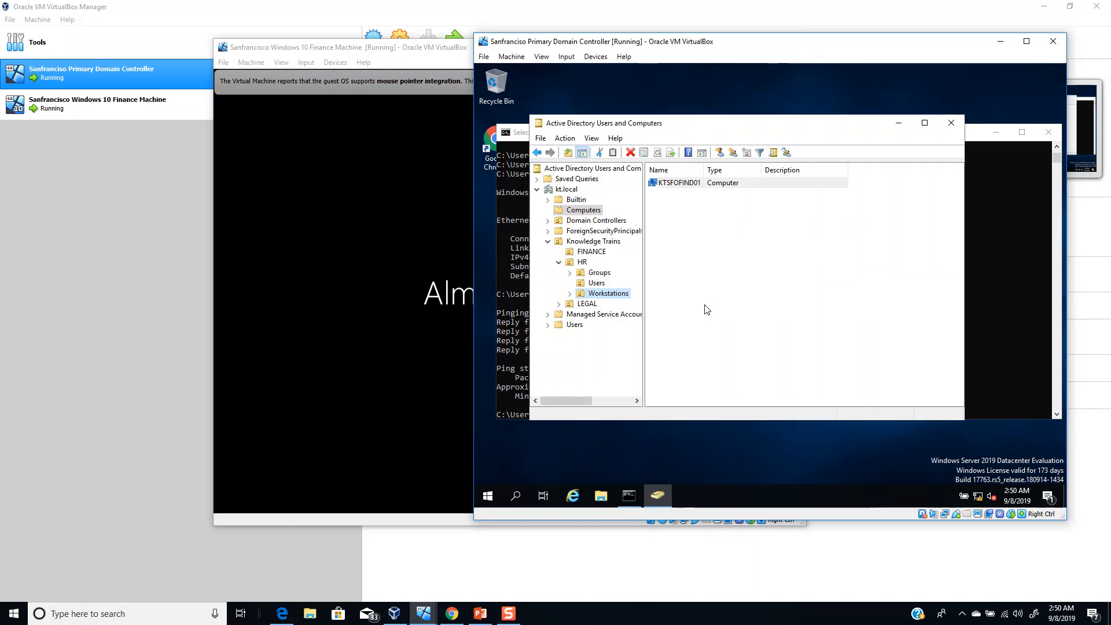
- Open HR Workstations and check KTSFOFIND01's DNS name and operating system version in Properties, then cancel
{"action": "left_click", "coordinate": [605, 293]}
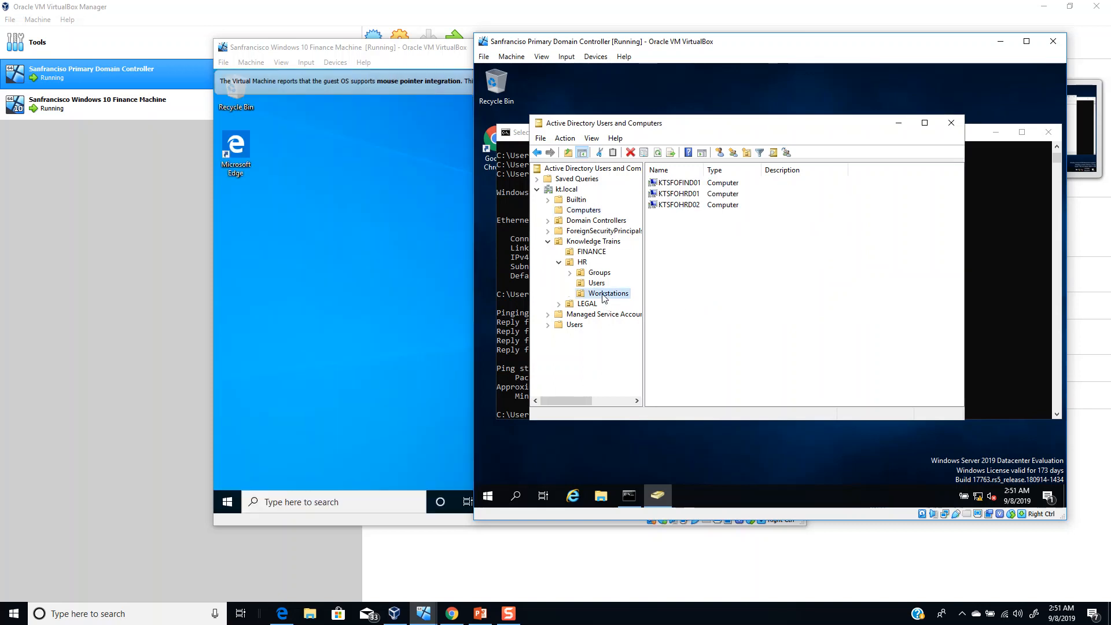
{"action": "right_click", "coordinate": [684, 184]}
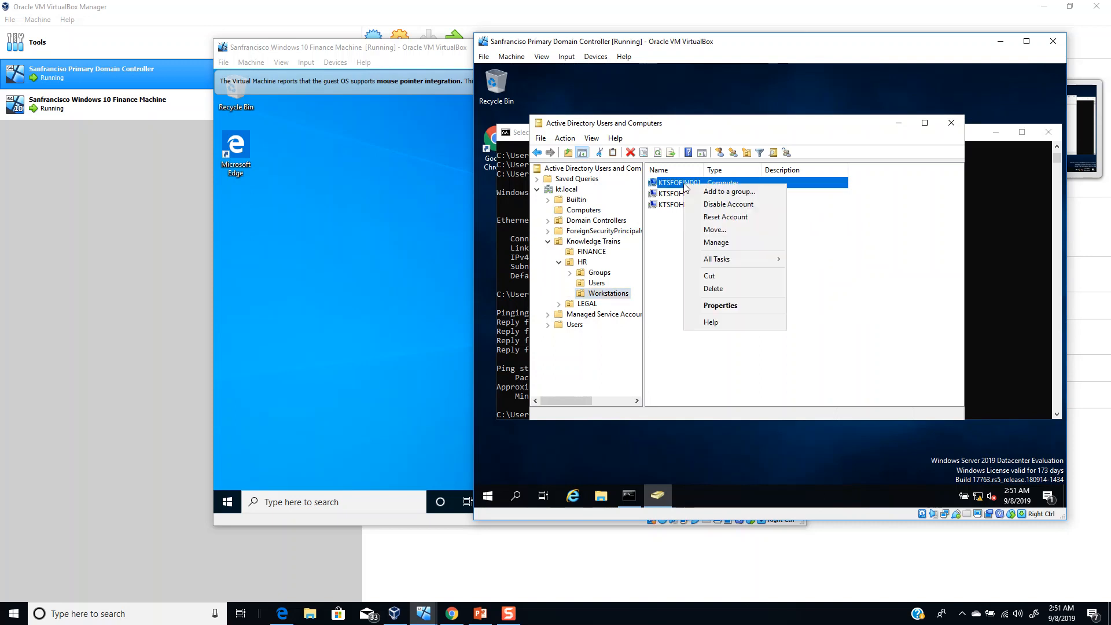
{"action": "left_click", "coordinate": [716, 306]}
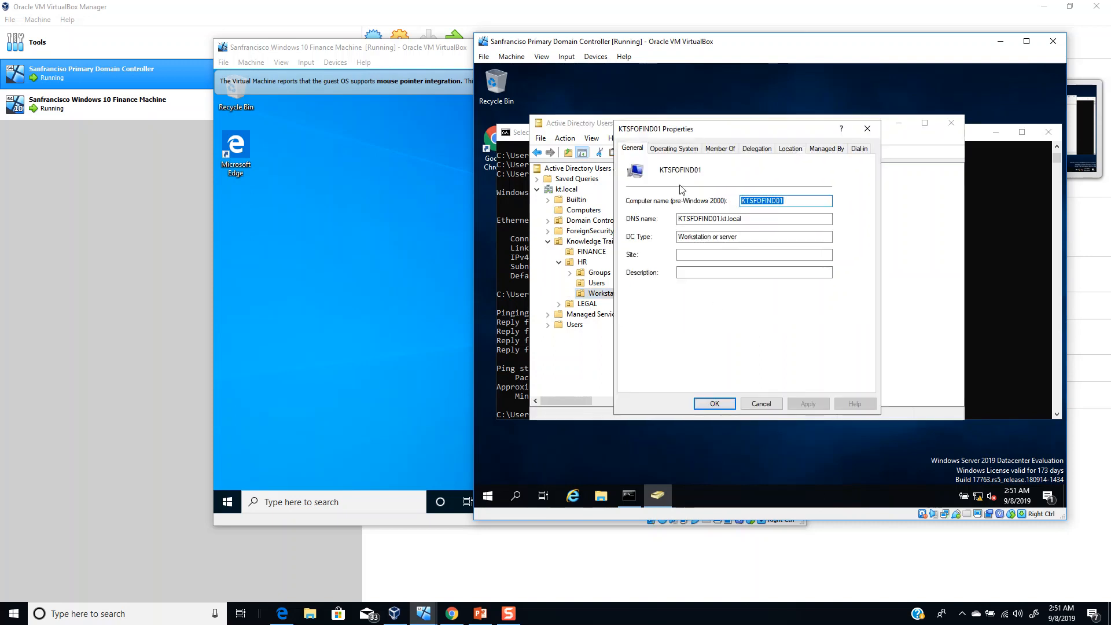
{"action": "left_click_drag", "start_coordinate": [756, 220], "coordinate": [675, 236]}
{"action": "left_click", "coordinate": [672, 149]}
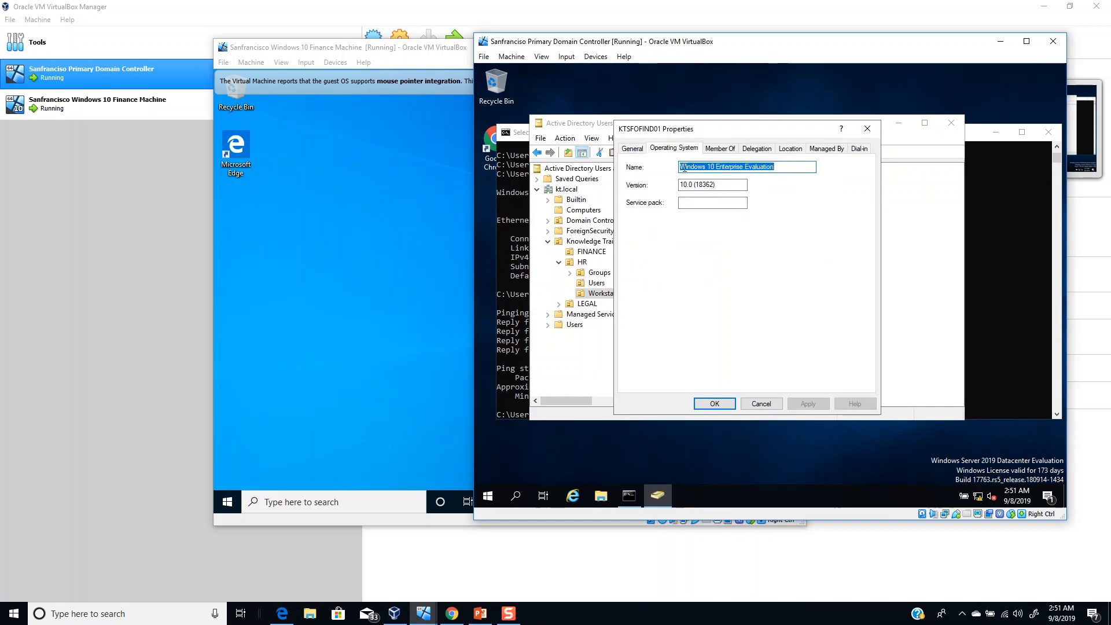
{"action": "left_click", "coordinate": [735, 169]}
{"action": "left_click", "coordinate": [706, 186]}
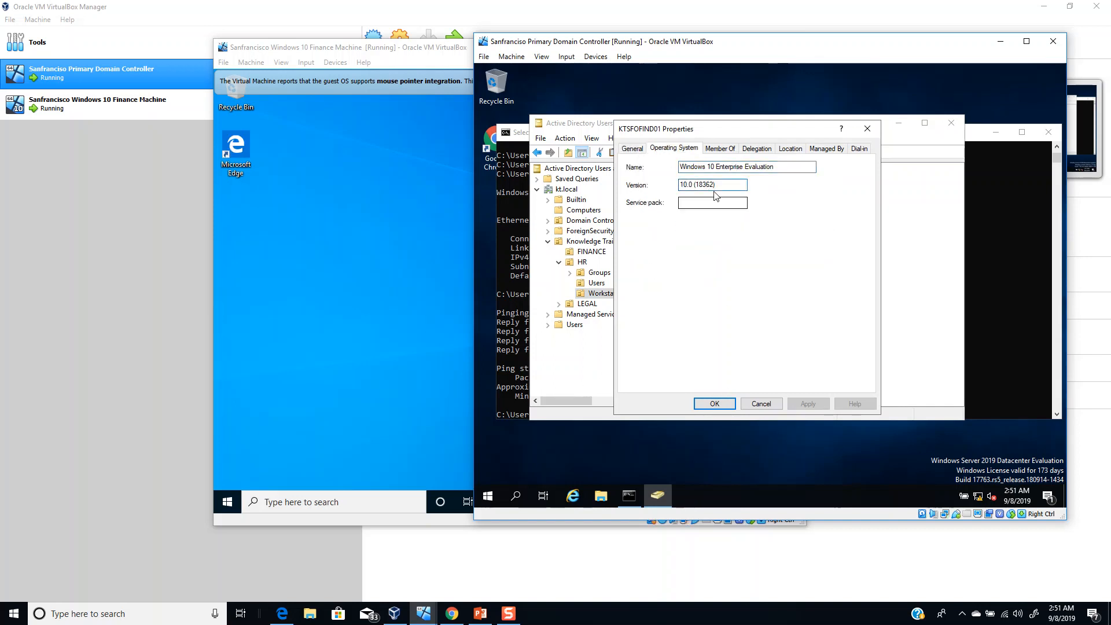
{"action": "left_click", "coordinate": [762, 404]}
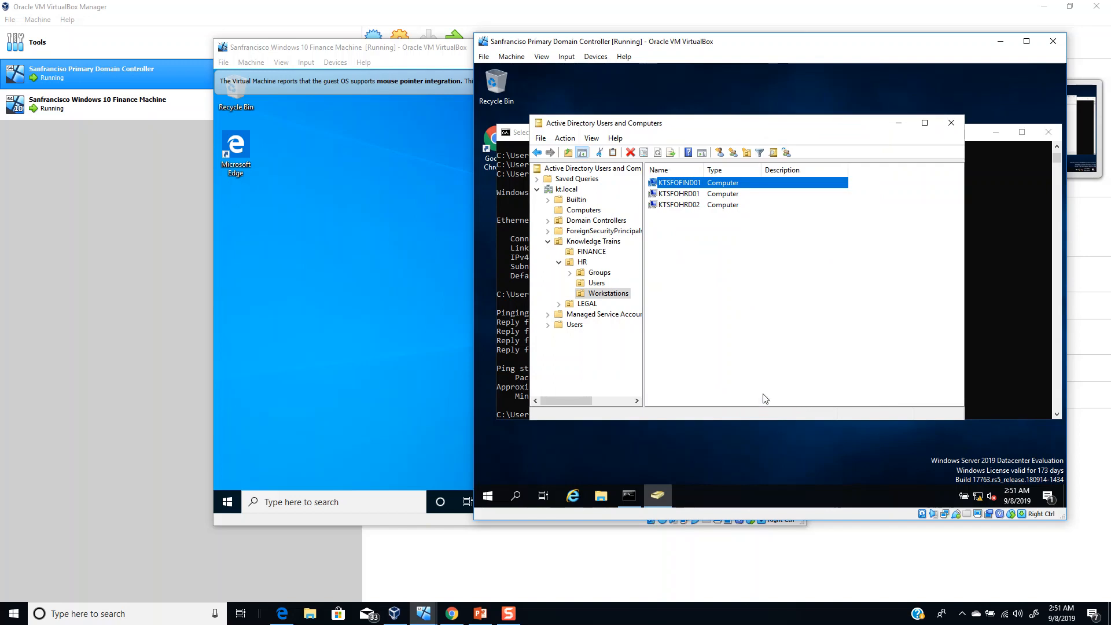